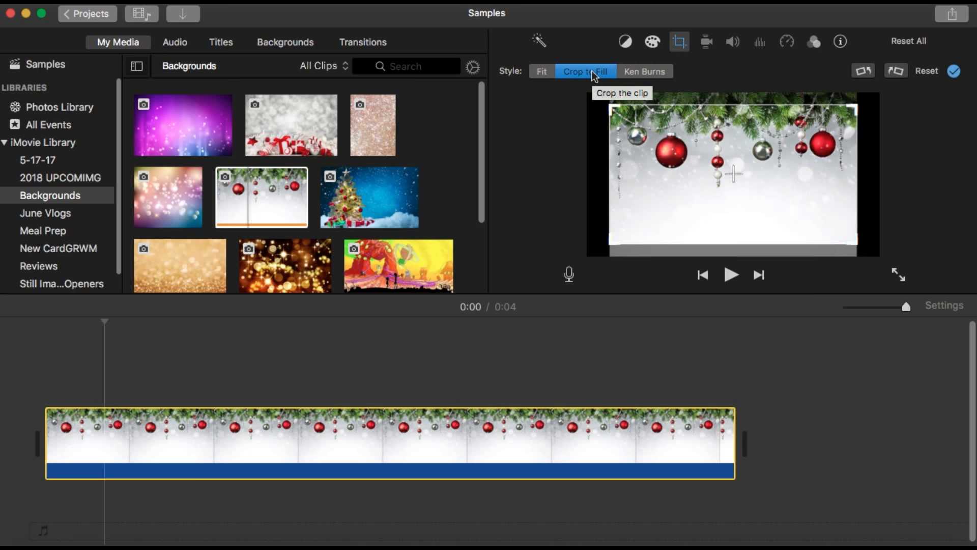
Set the Christmas ornament background clip's style to Crop to Fill, nudge the crop frame, and apply the crop
click(541, 71)
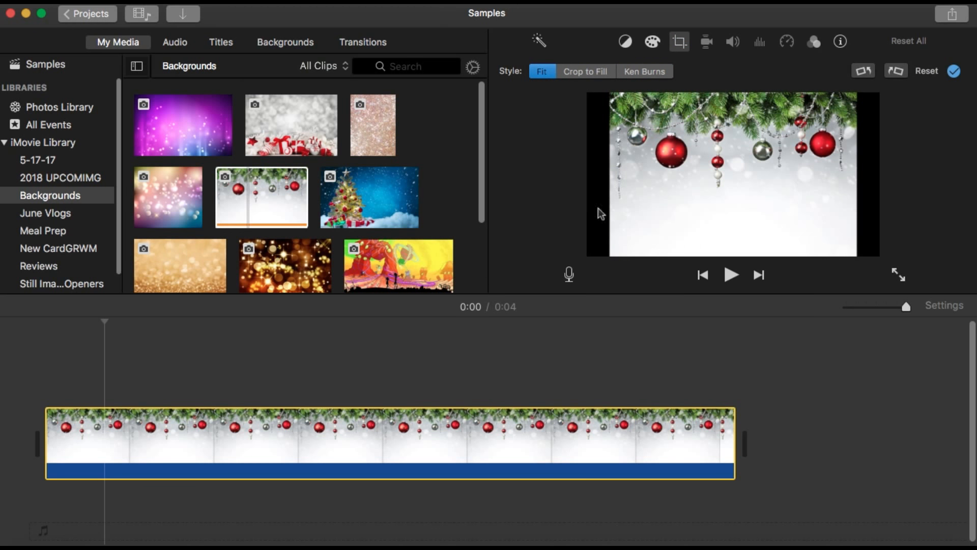
click(584, 71)
drag(716, 207, 716, 195)
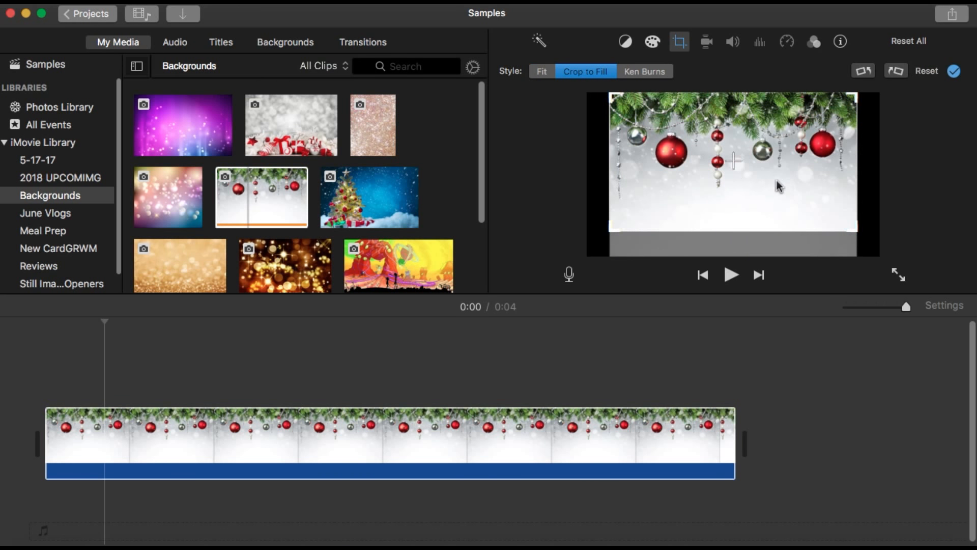
click(955, 72)
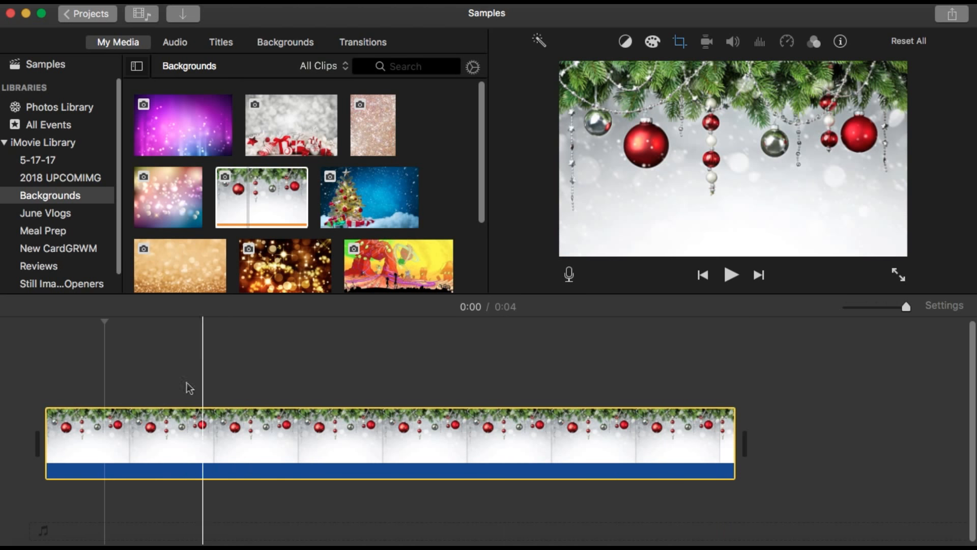
Open the Still Images Openers event, select a range of a green-screen clip, and place it above the background at the timeline start
click(39, 392)
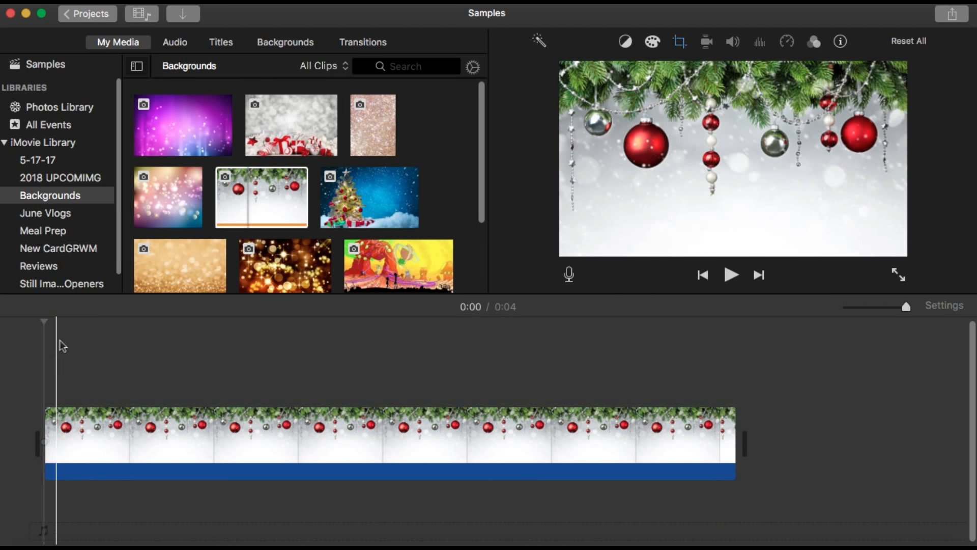
scroll(117, 255, down, 1)
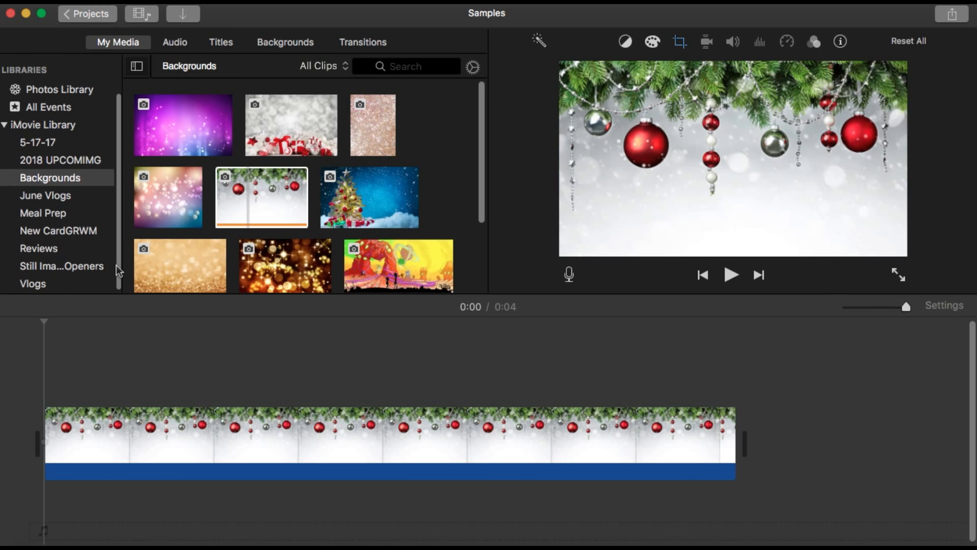
click(72, 267)
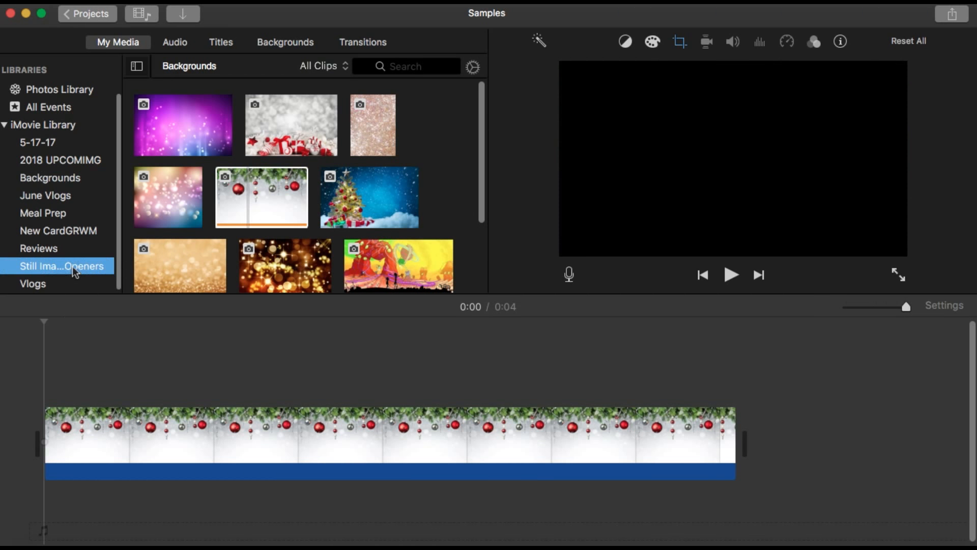
drag(483, 90, 491, 227)
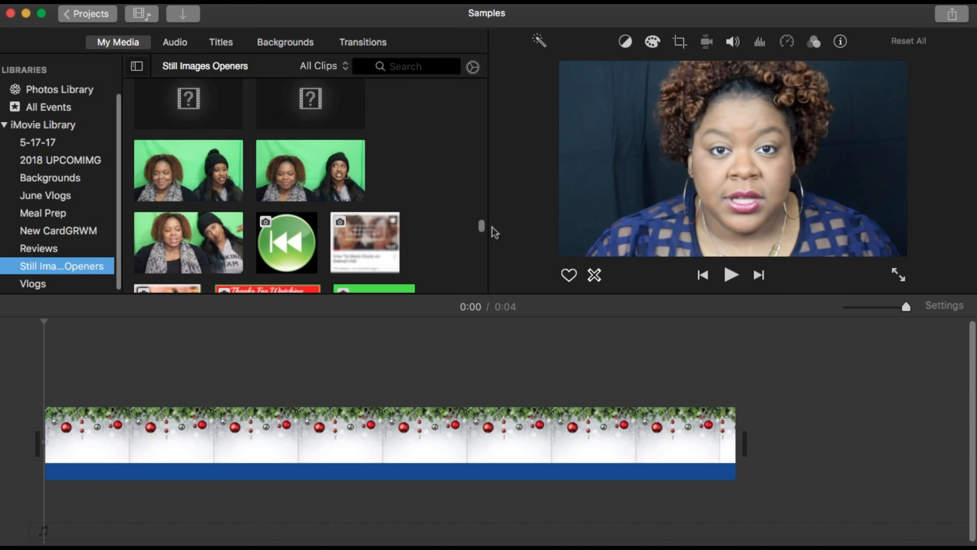
click(289, 167)
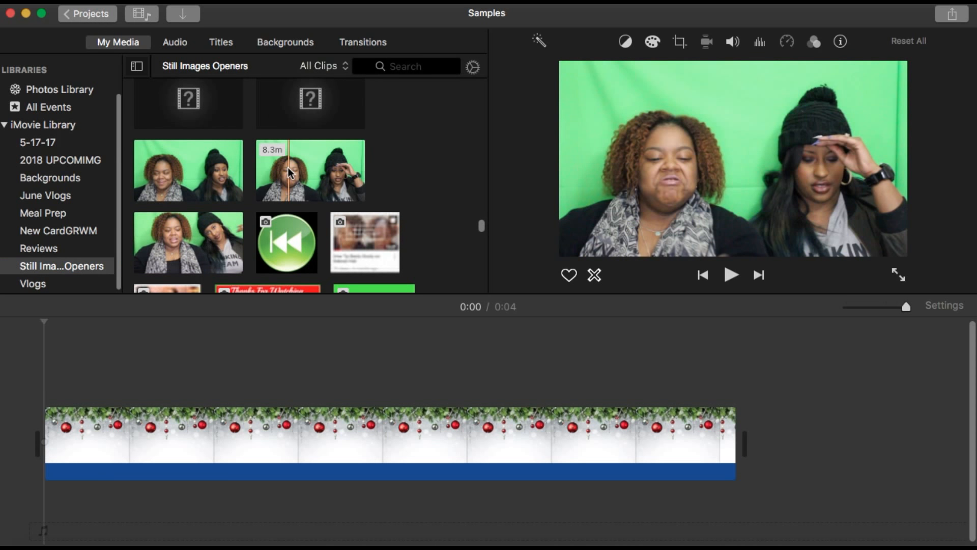
click(178, 174)
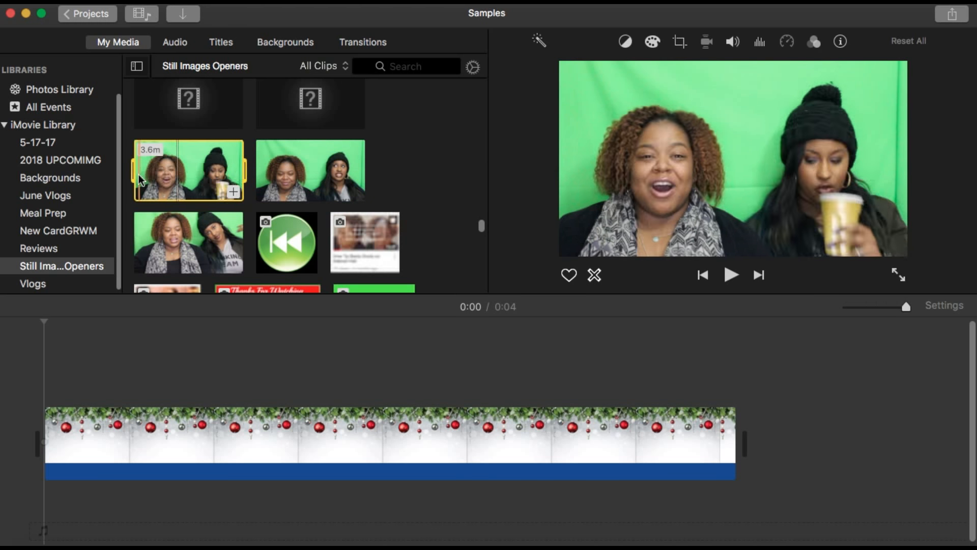
drag(148, 176, 181, 177)
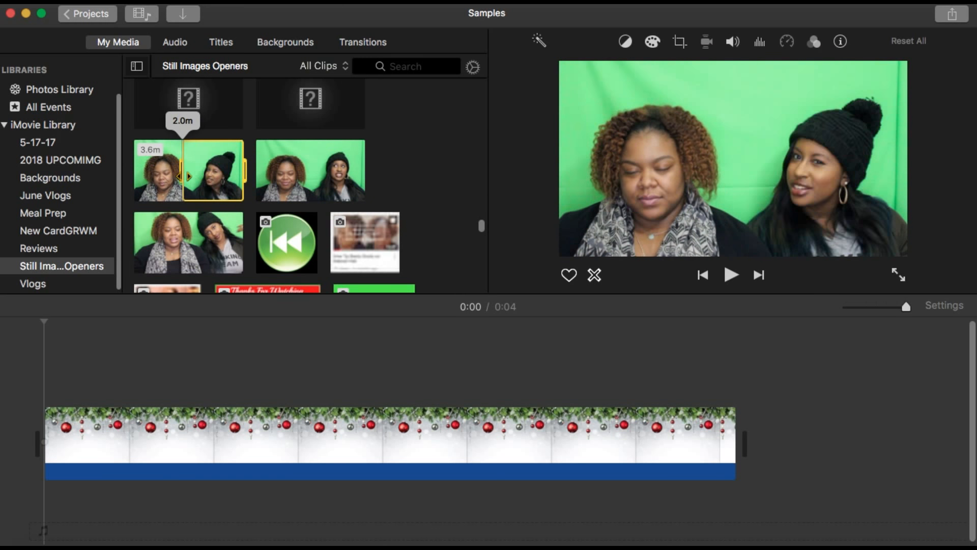
drag(243, 164, 220, 164)
drag(180, 251, 48, 363)
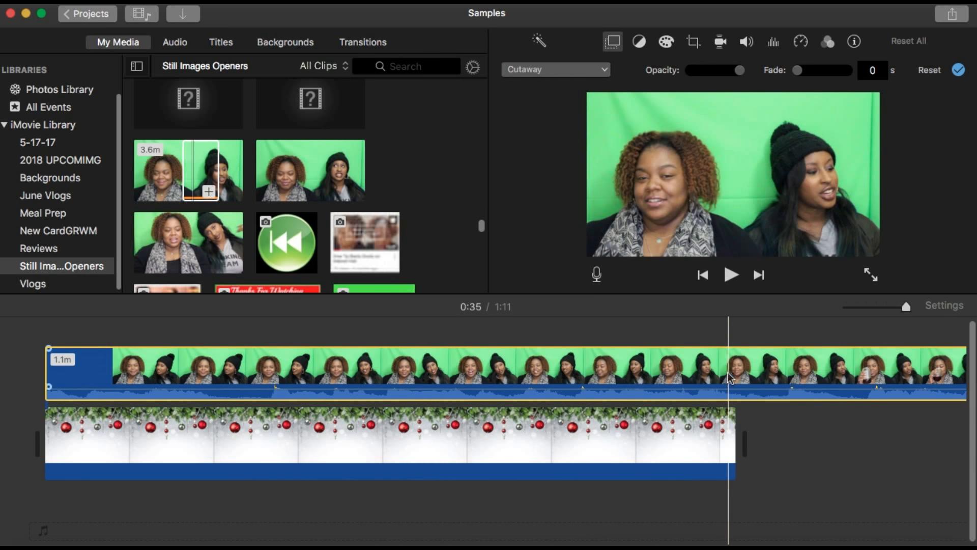
Trim the green-screen overlay clip so it ends with the background clip at 0:04
click(752, 377)
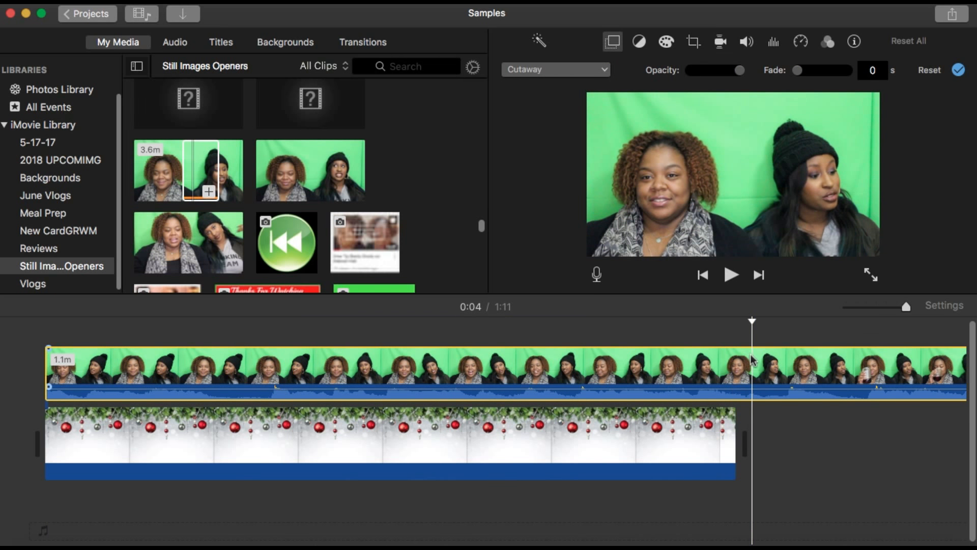
right_click(753, 376)
click(810, 452)
drag(752, 374, 736, 374)
click(520, 374)
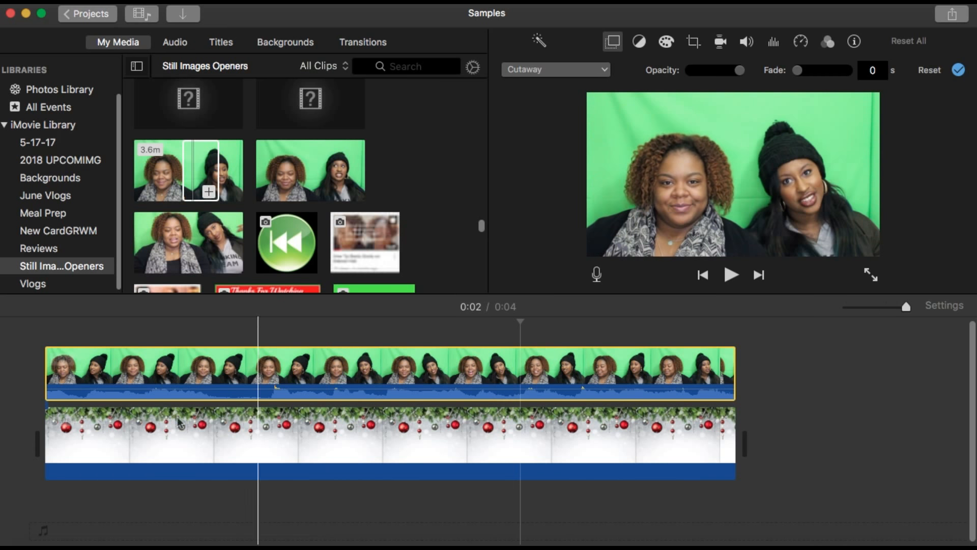
Play back the project from the start to preview the overlay on the background
click(43, 393)
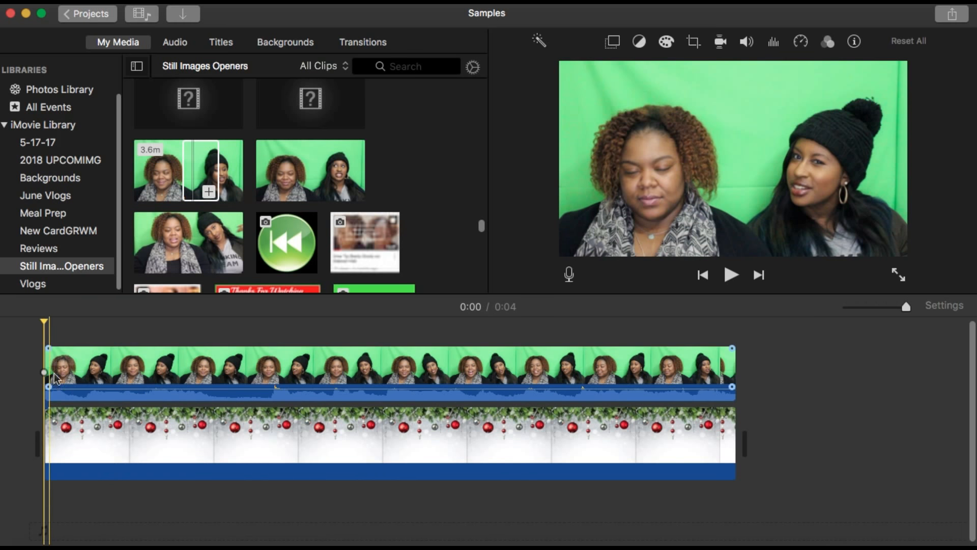
click(731, 275)
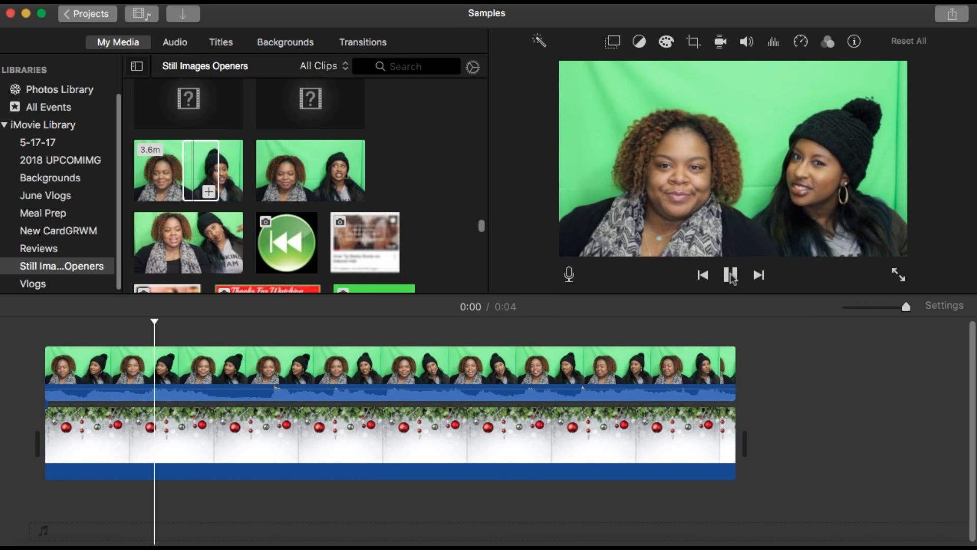
click(731, 276)
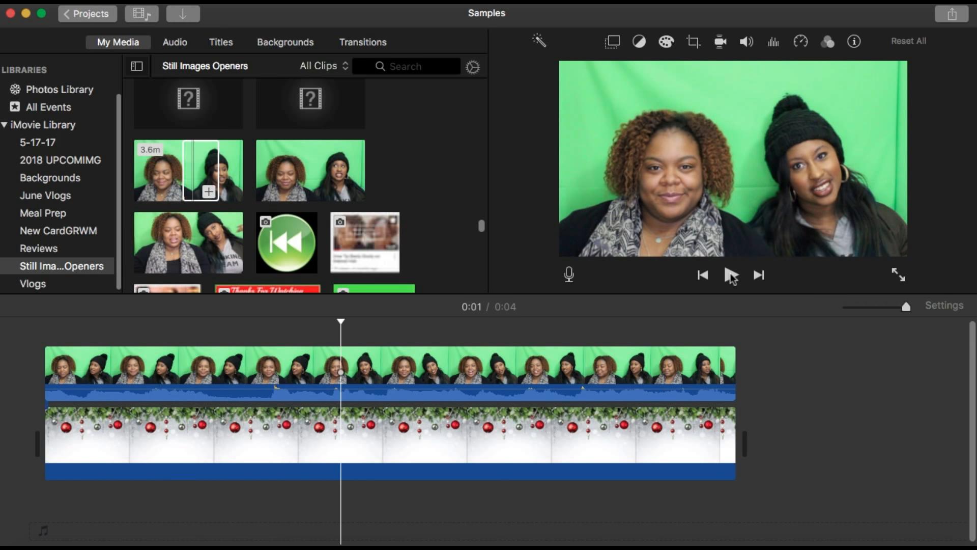
click(731, 275)
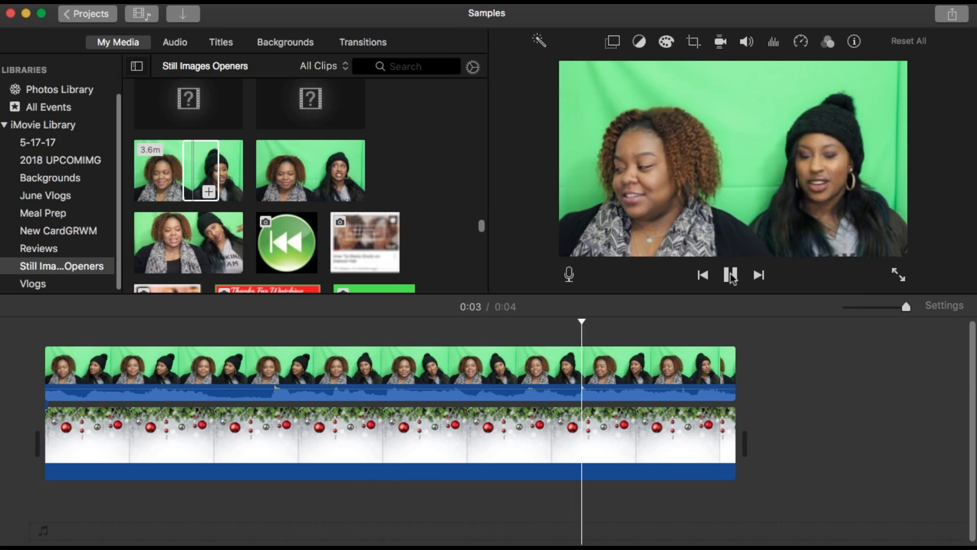
click(732, 275)
Set the overlay clip's video overlay style to Green/Blue Screen and apply it
click(36, 386)
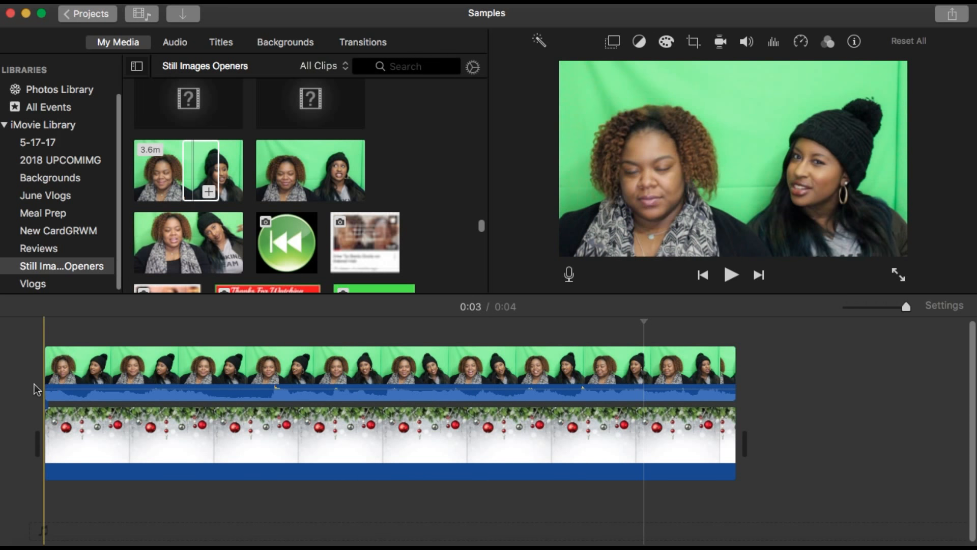
click(611, 44)
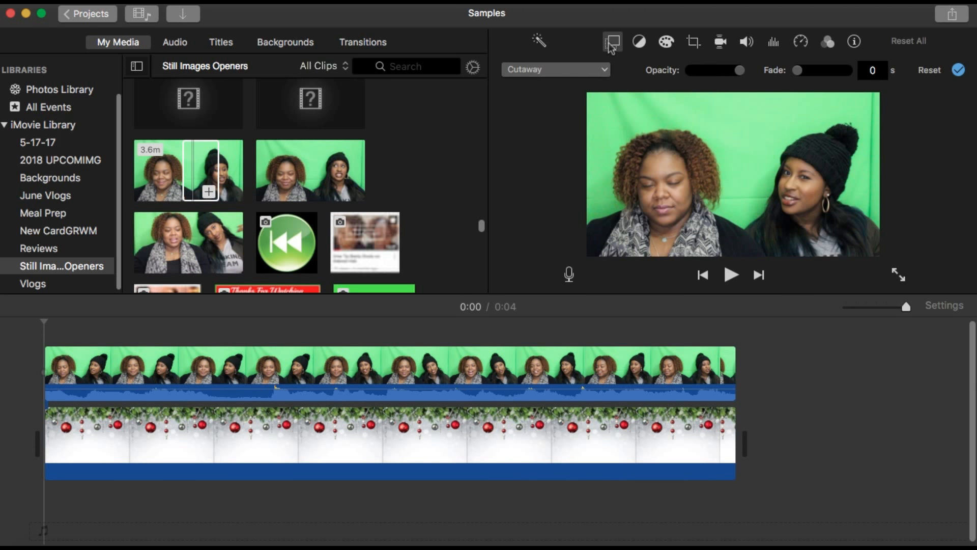
click(604, 75)
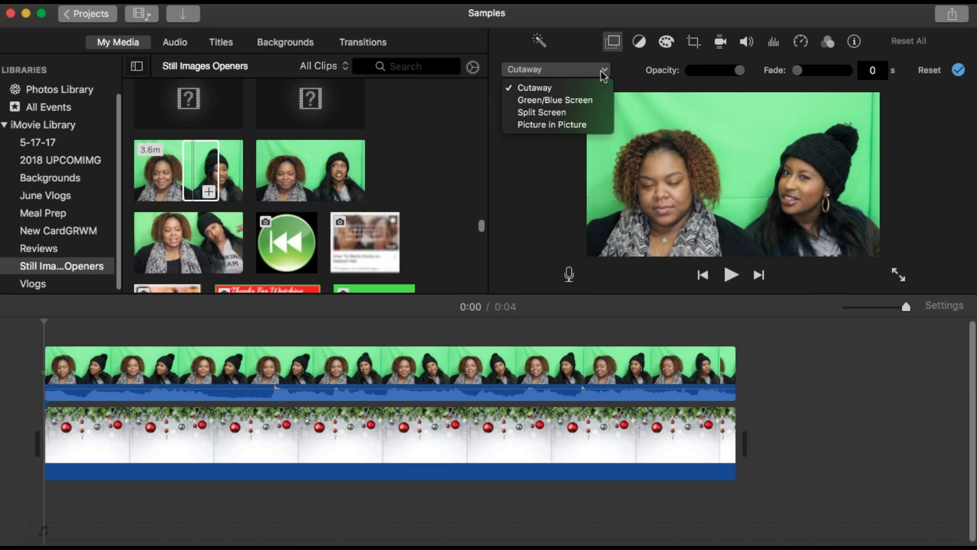
click(589, 102)
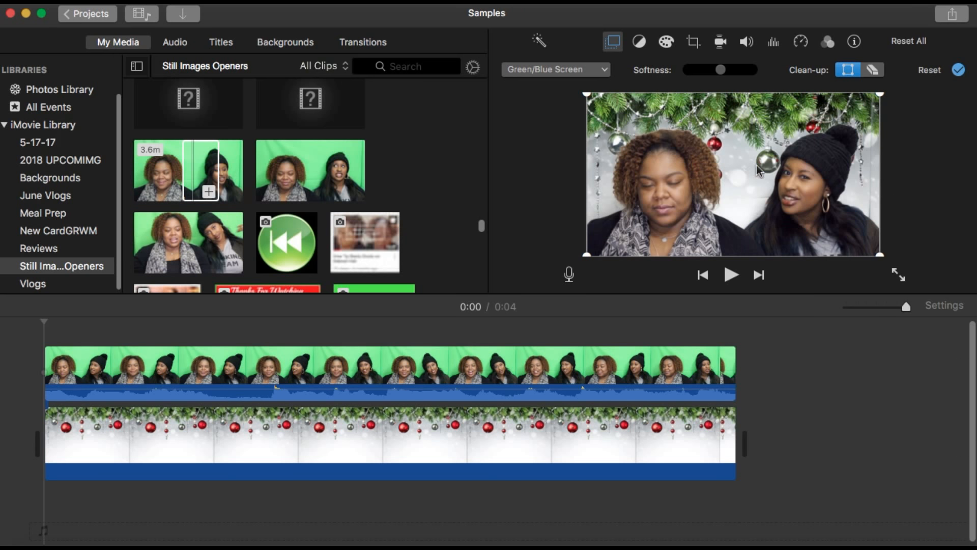
click(958, 70)
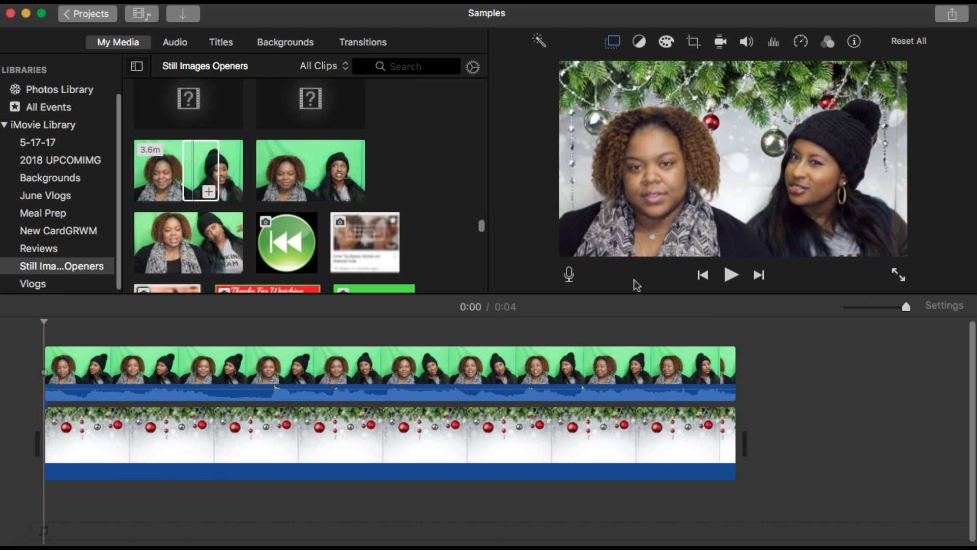
Erase leftover green near the overlay's right edge with the Clean-up eraser and apply the change
click(731, 275)
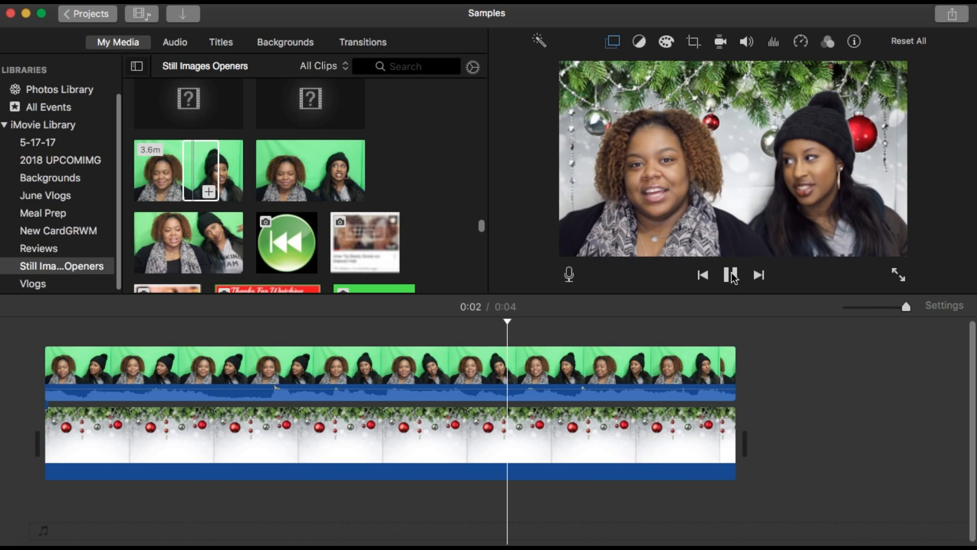
click(731, 276)
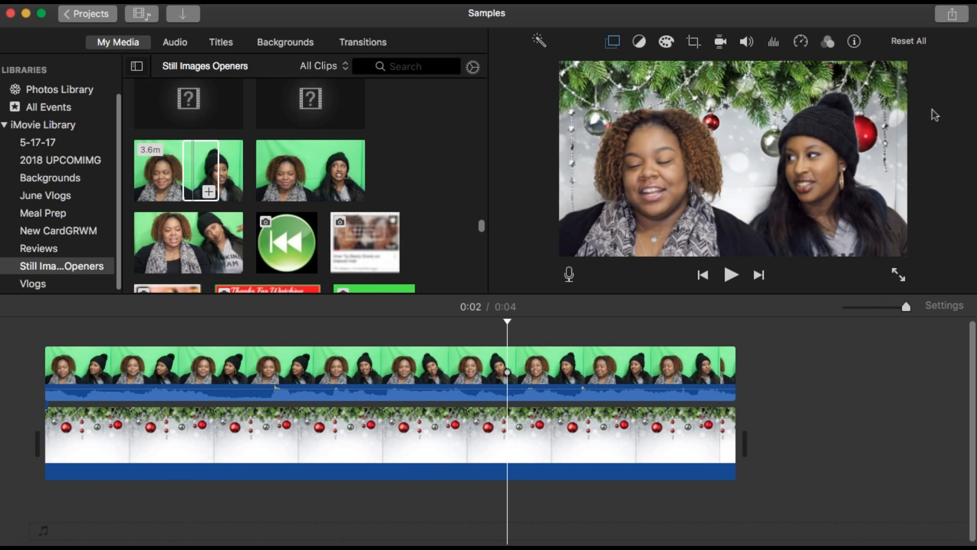
click(614, 43)
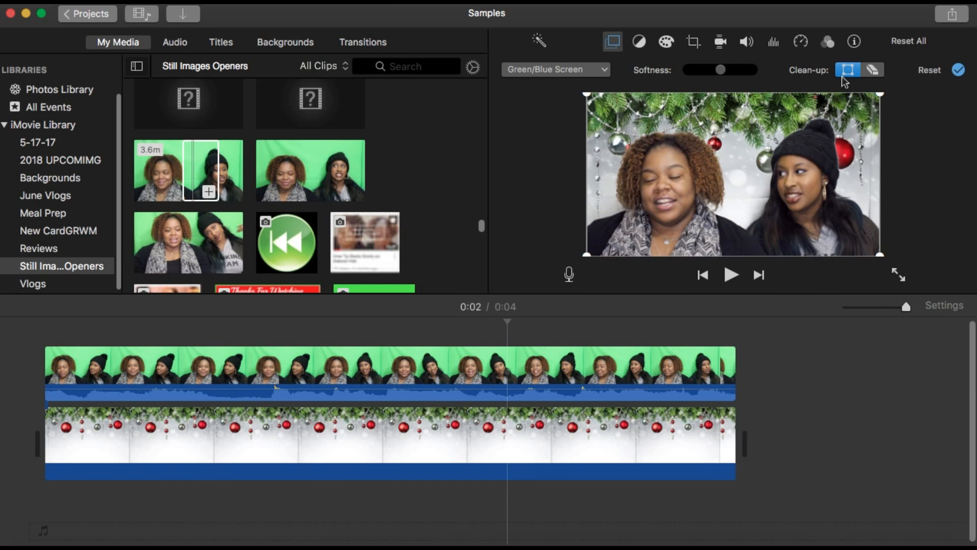
click(871, 72)
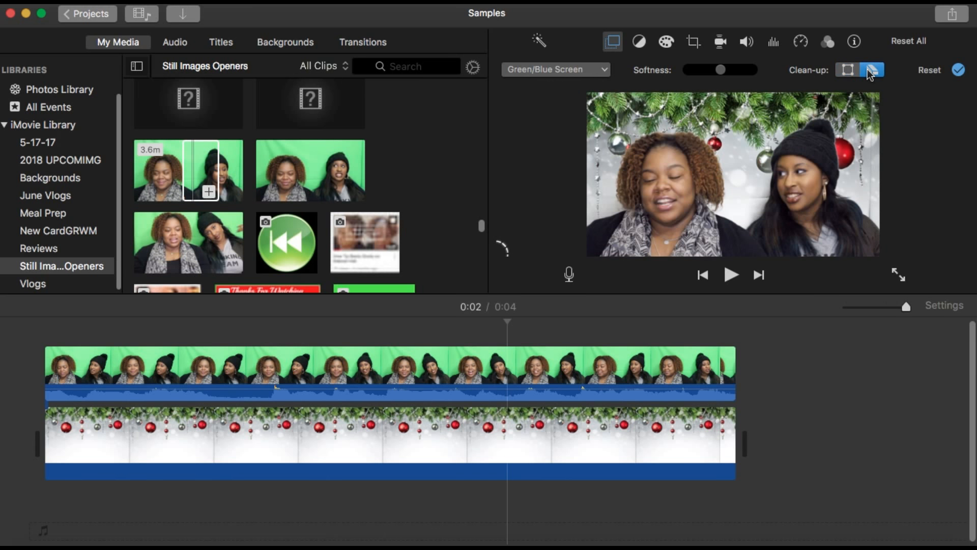
click(871, 193)
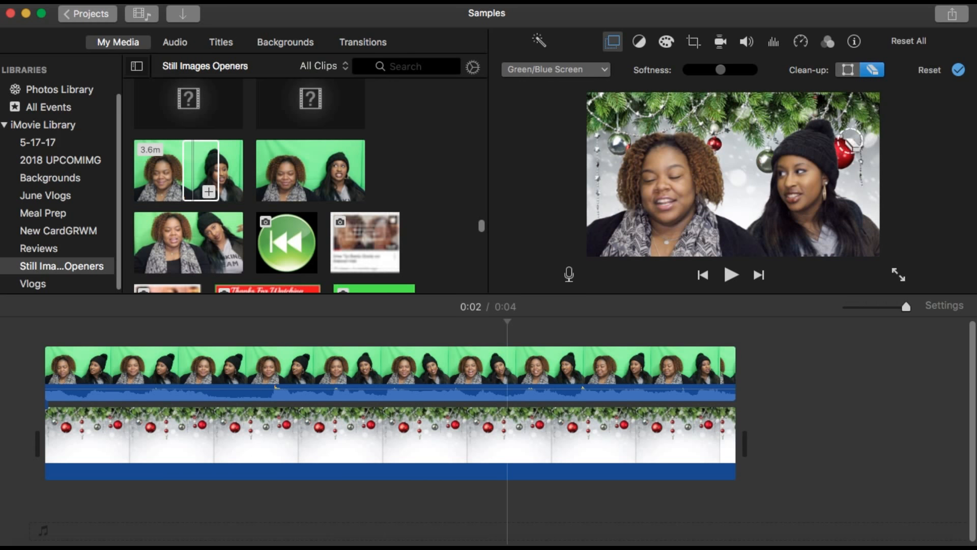
click(959, 69)
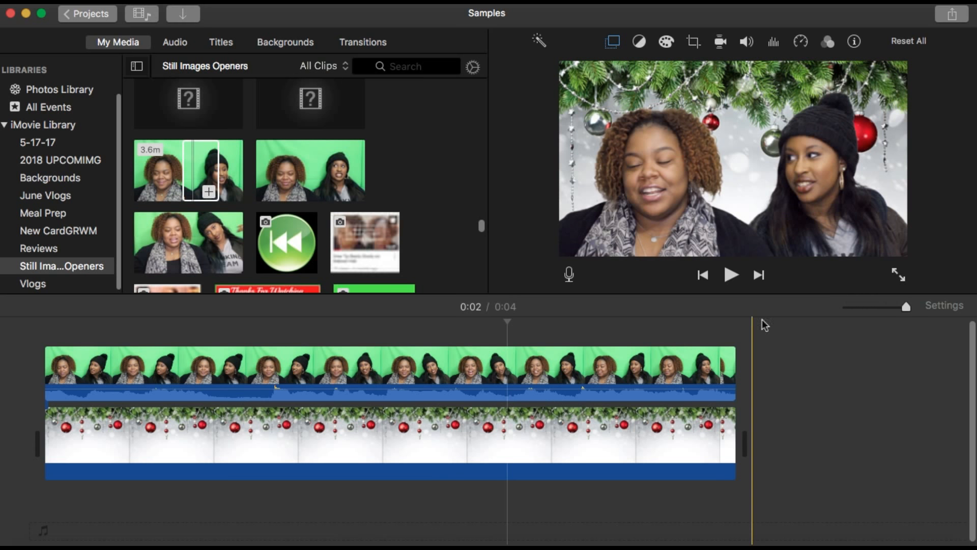
Toggle Auto color correction on and off for the green-screen overlay clip
click(435, 376)
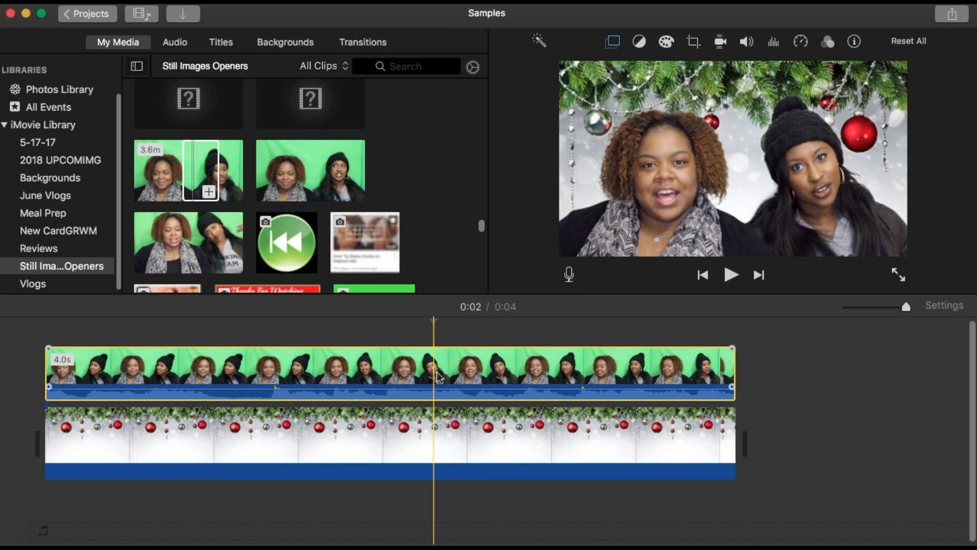
click(642, 42)
click(629, 72)
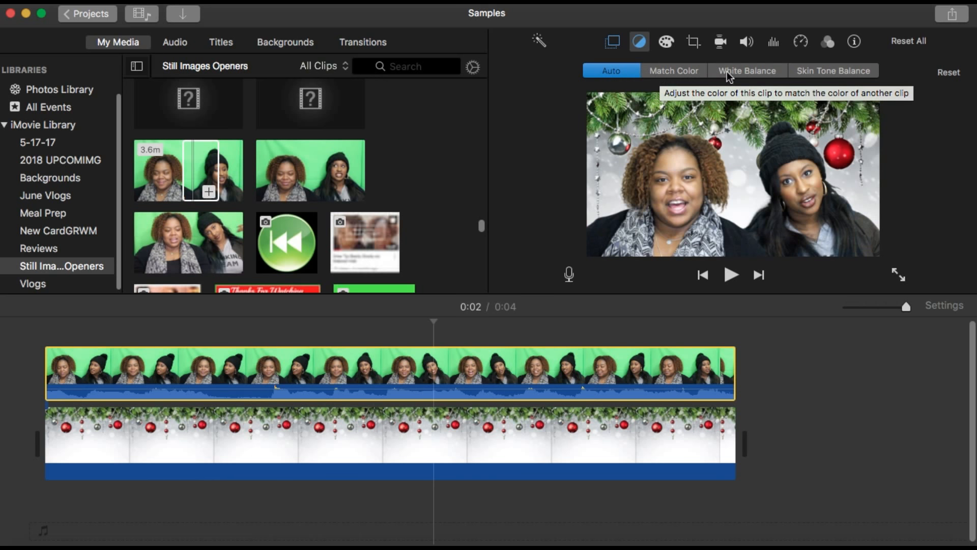
click(622, 71)
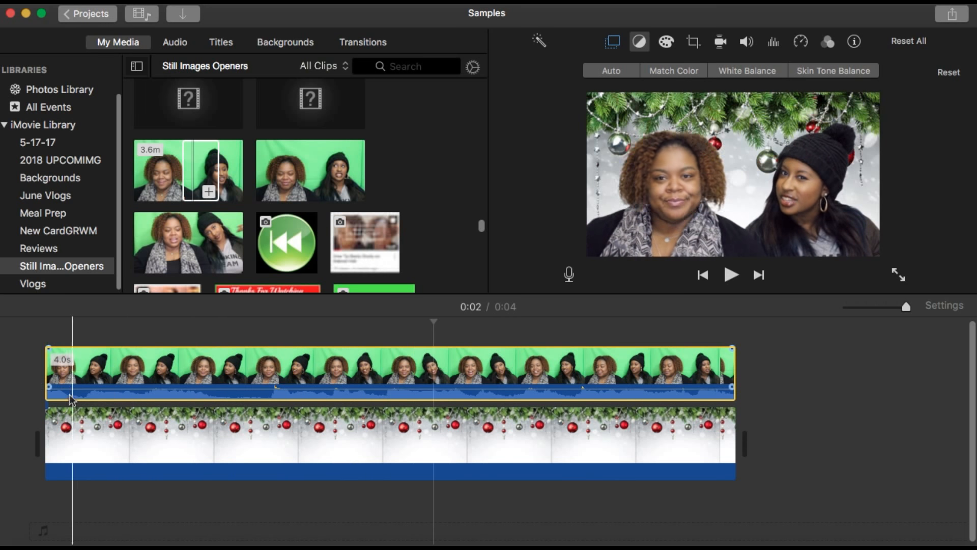
Return to the Backgrounds event and browse its background images
click(26, 395)
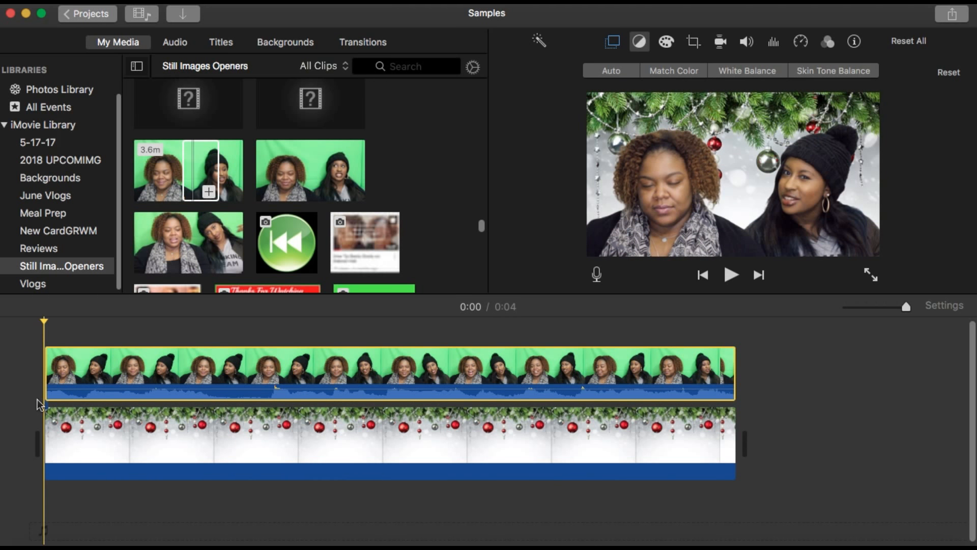
click(50, 179)
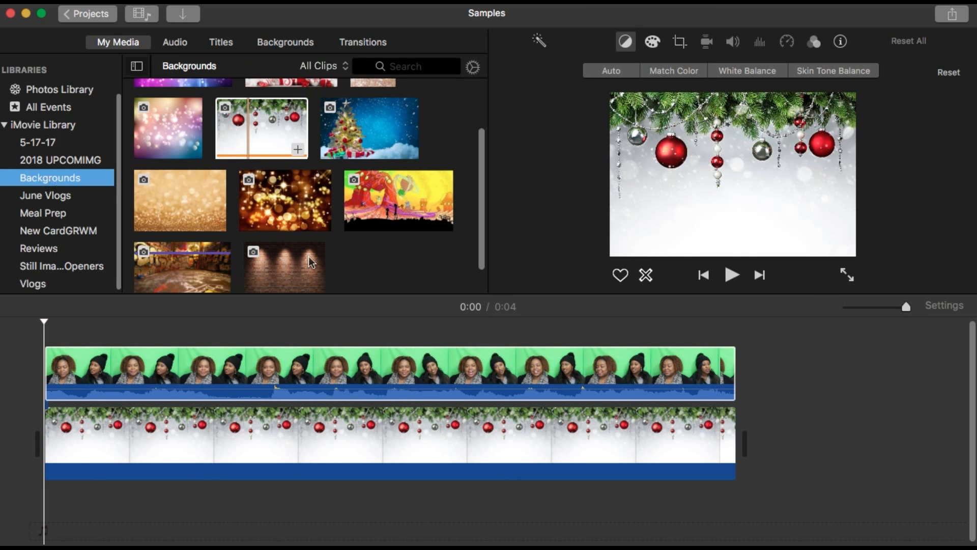
scroll(304, 203, up, 2)
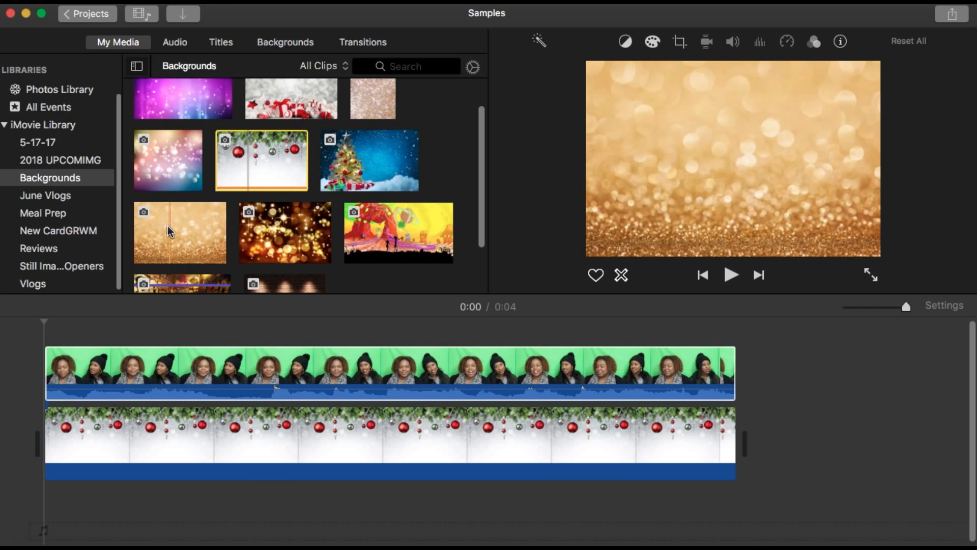
scroll(198, 216, up, 2)
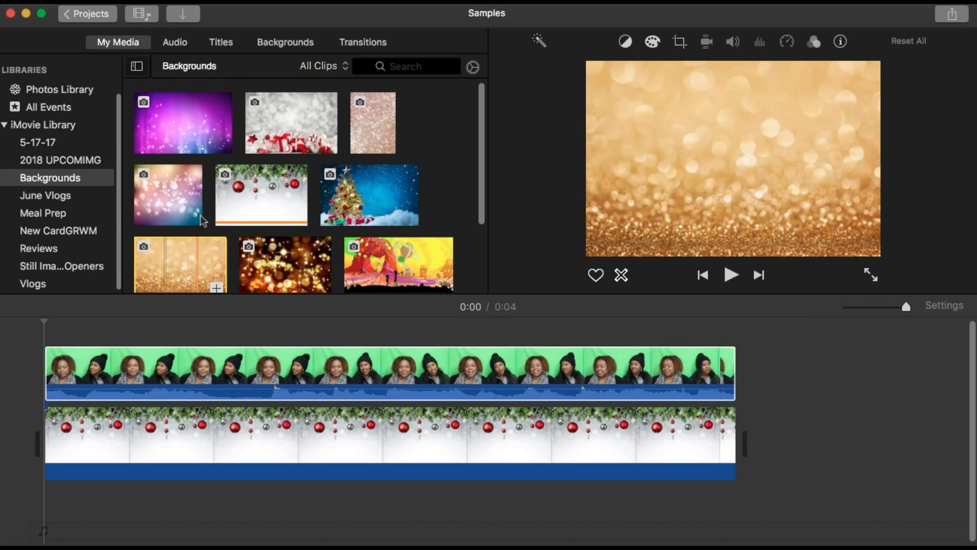
Replace the Christmas ornament background clip with the pink glitter image from the Backgrounds event
drag(368, 127, 146, 432)
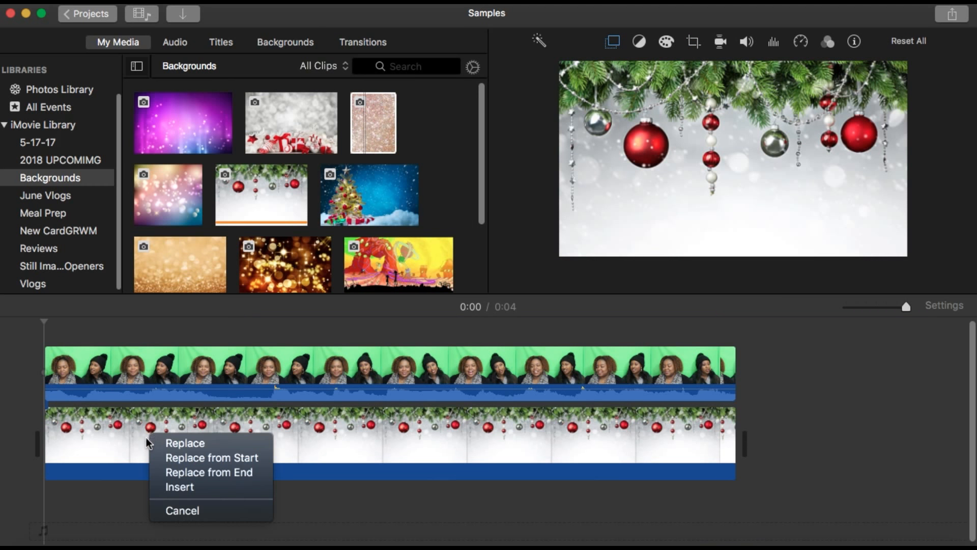
click(182, 440)
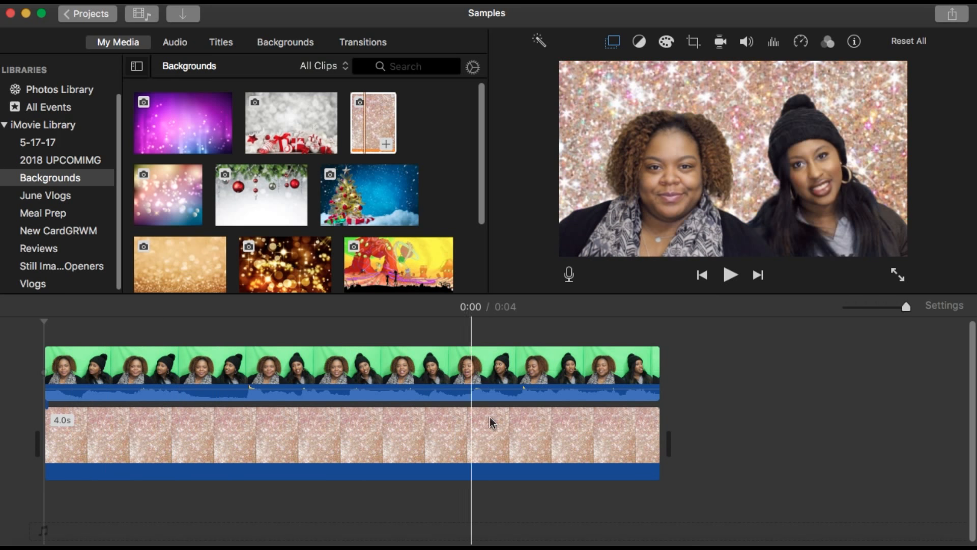
Rotate the glitter background clockwise, set its crop style to Crop to Fill, and apply the change
click(621, 430)
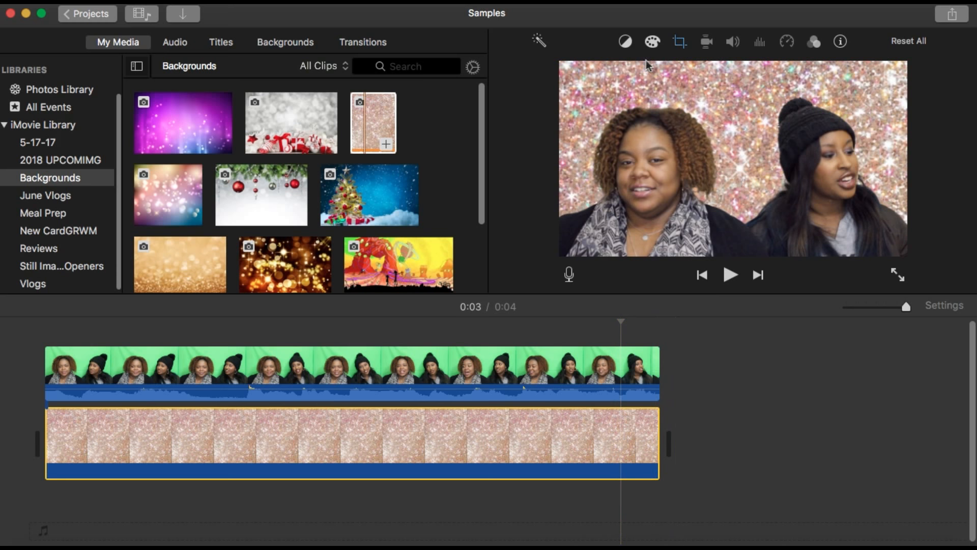
click(681, 46)
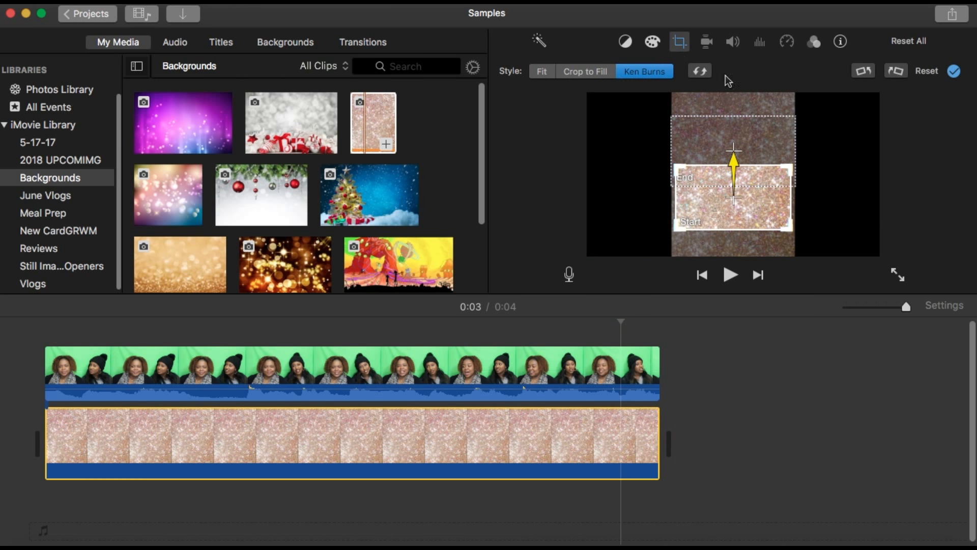
click(896, 72)
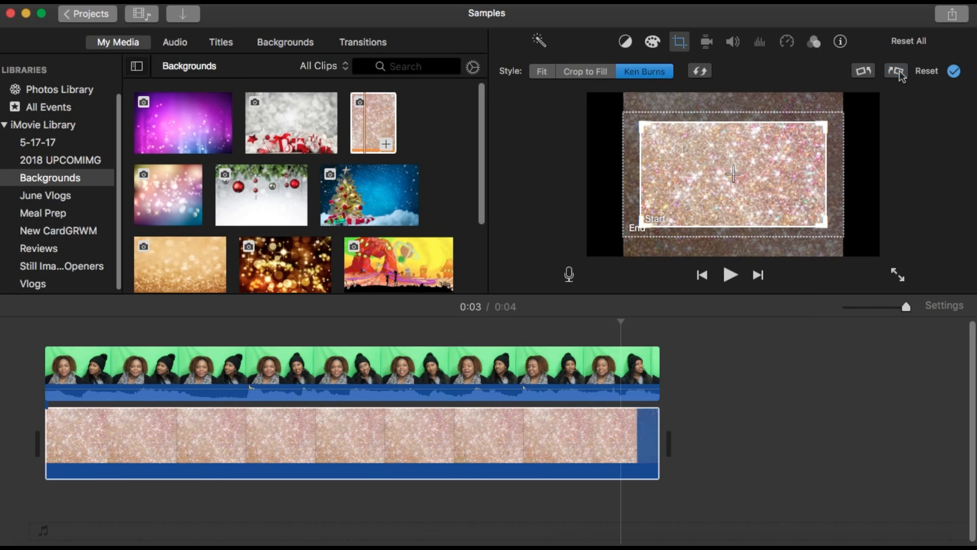
click(587, 76)
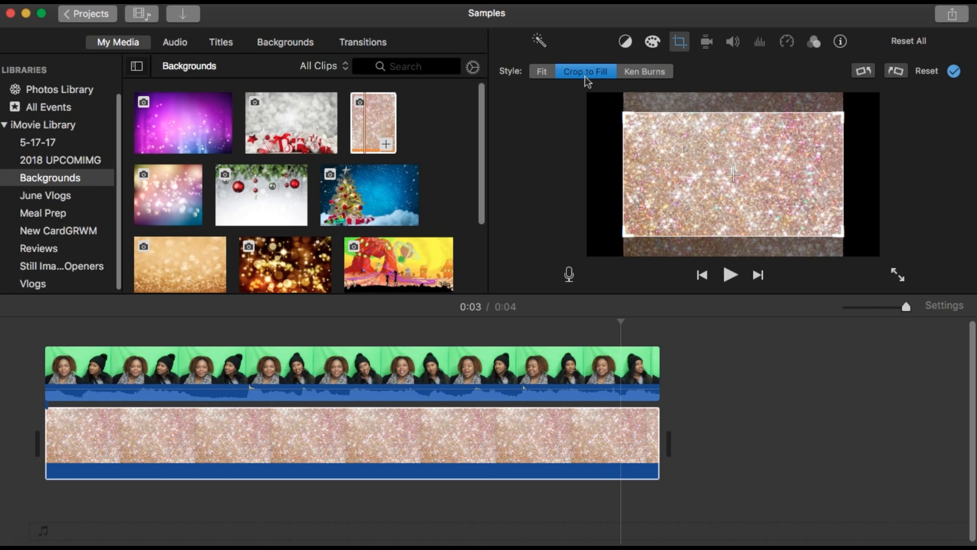
drag(690, 155, 690, 148)
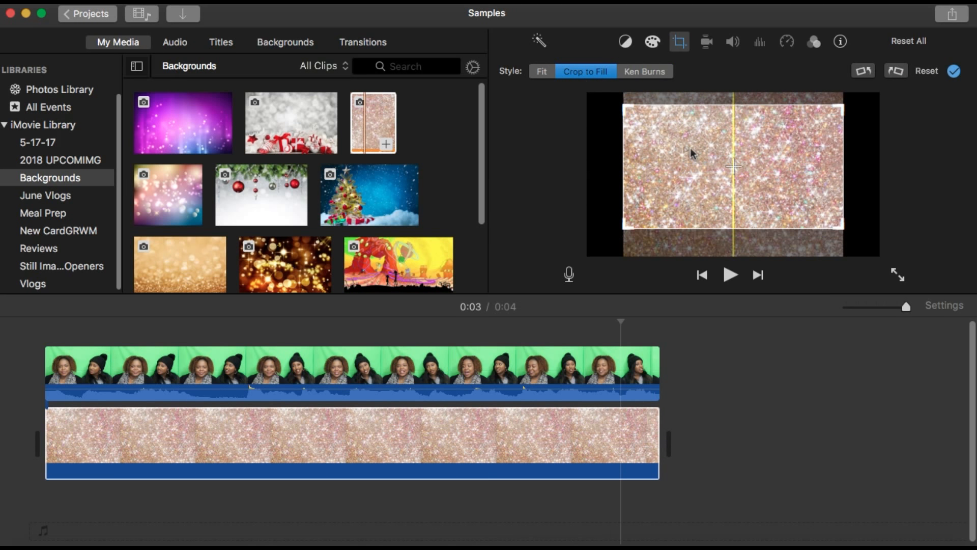
click(955, 74)
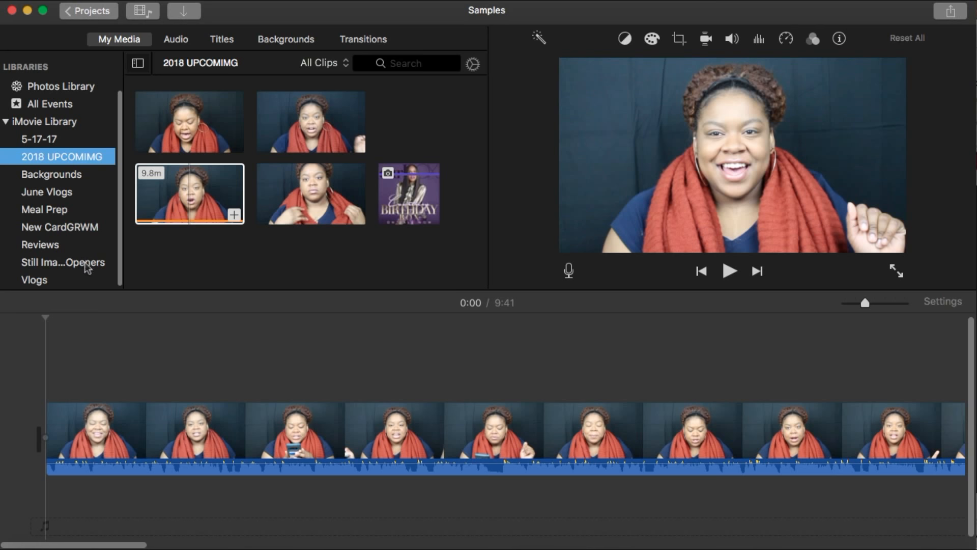
Add the green Subscribe image from Still Images Openers as an overlay at the start of the vlog clip
click(91, 264)
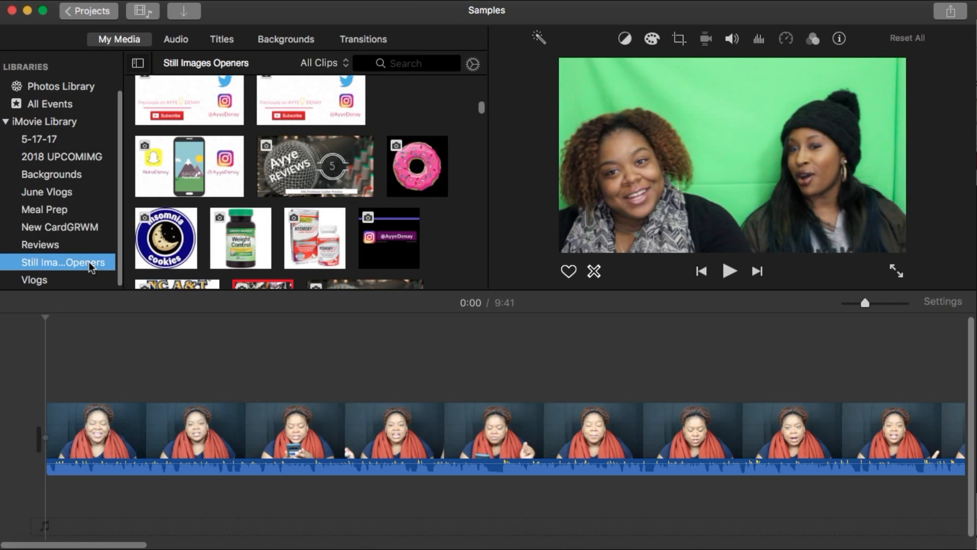
drag(486, 111, 488, 195)
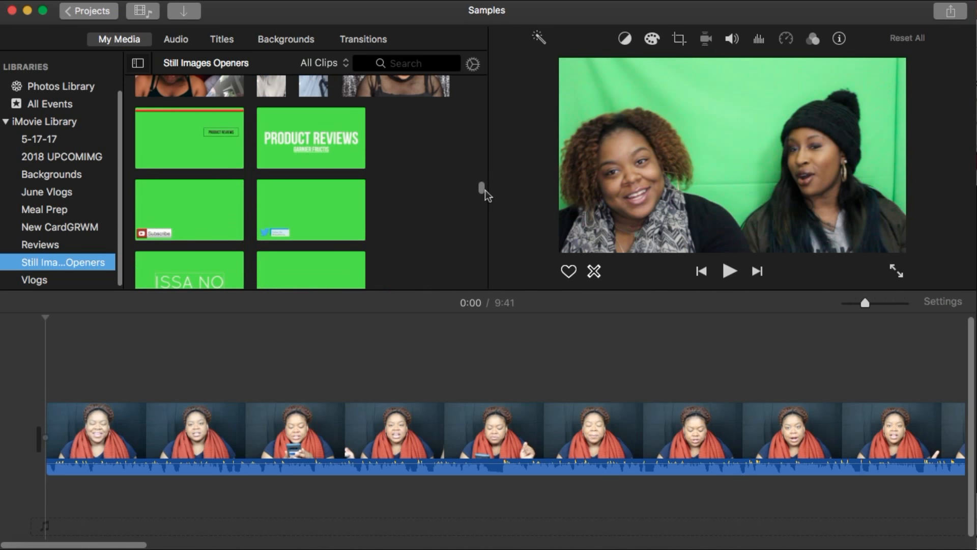
click(182, 227)
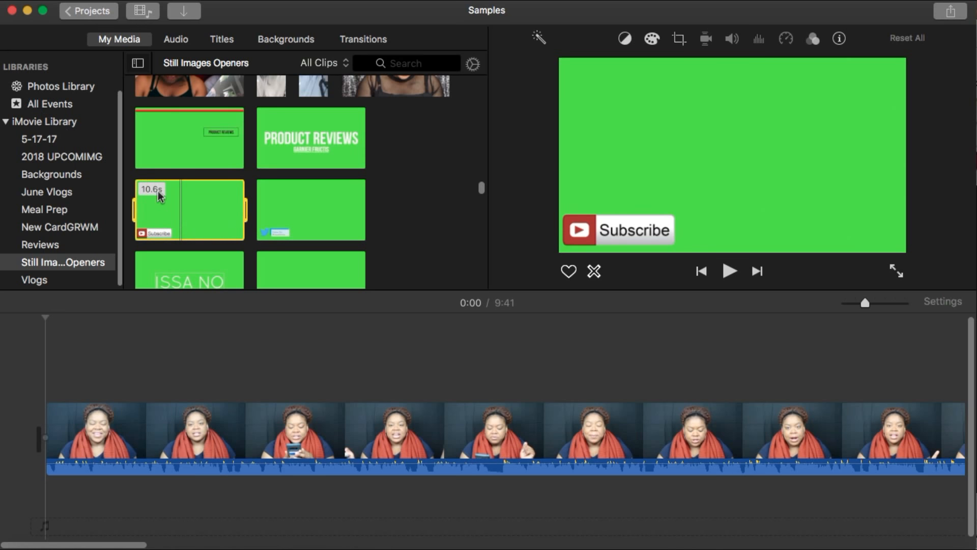
drag(139, 211, 74, 352)
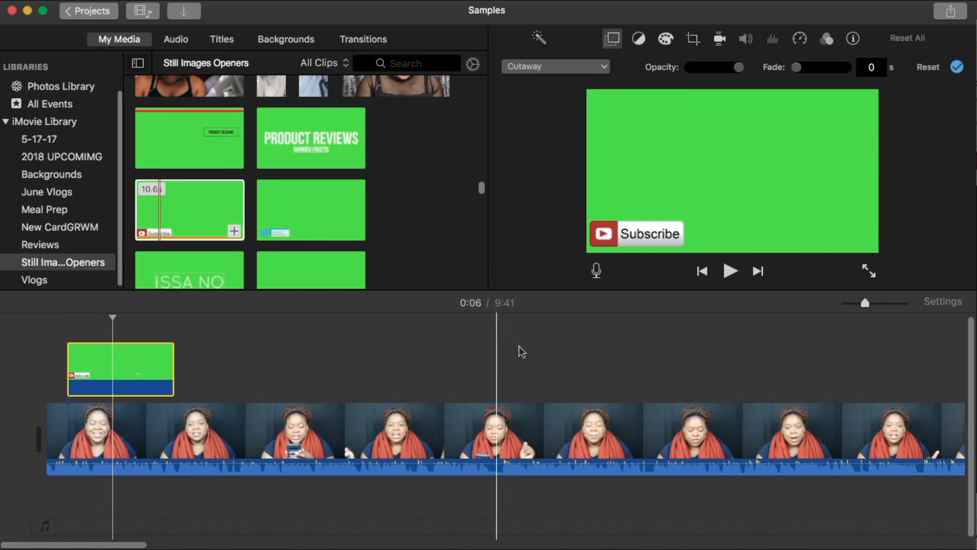
Set the Subscribe overlay's style to Green/Blue Screen and play the start of the video to preview it
click(597, 69)
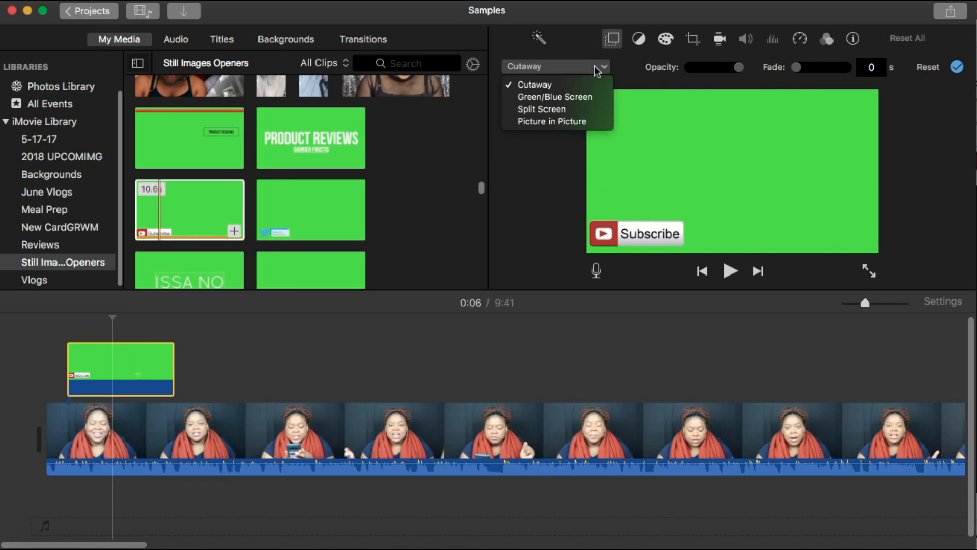
click(593, 98)
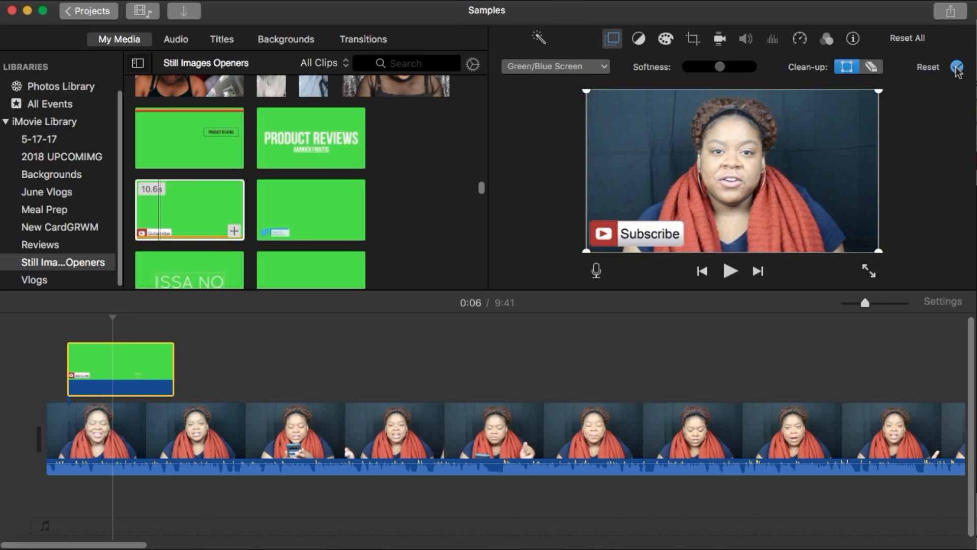
click(65, 360)
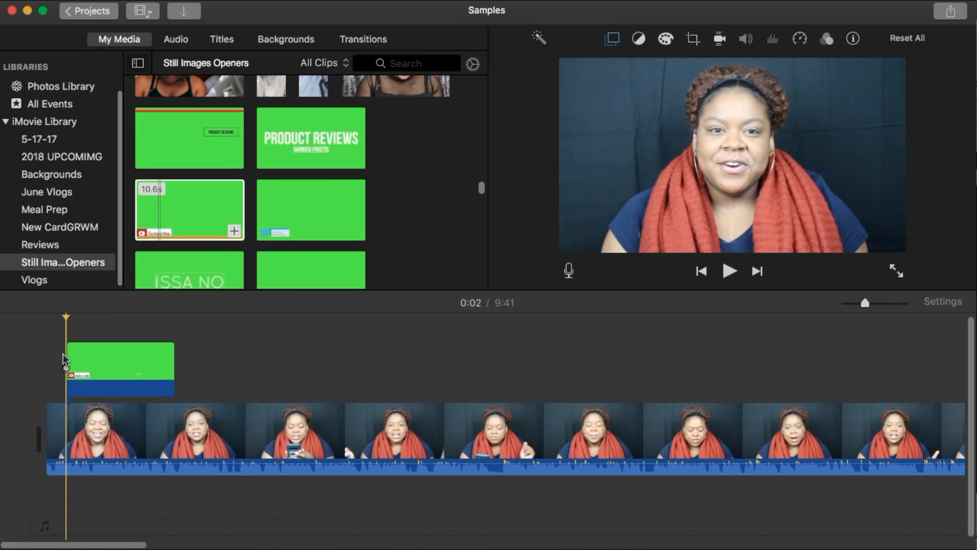
key(space)
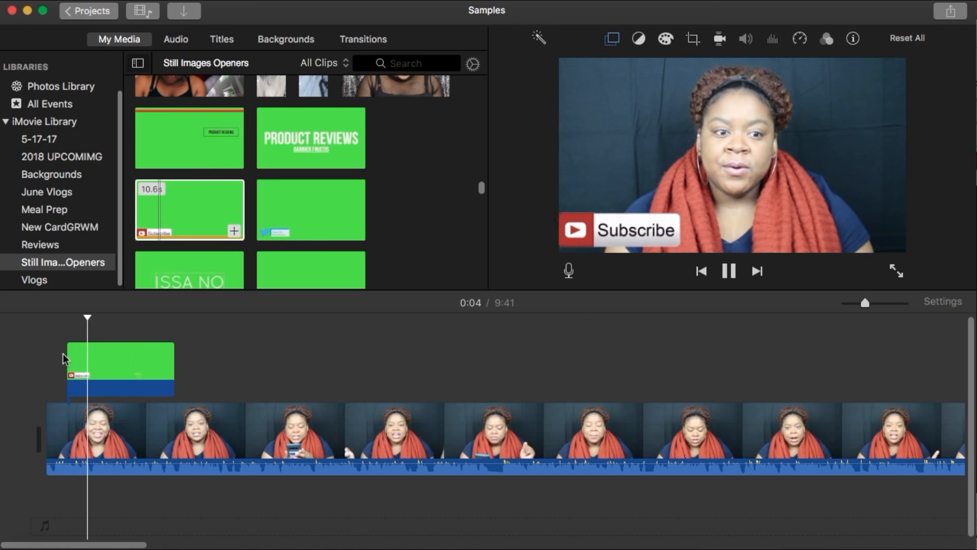
key(space)
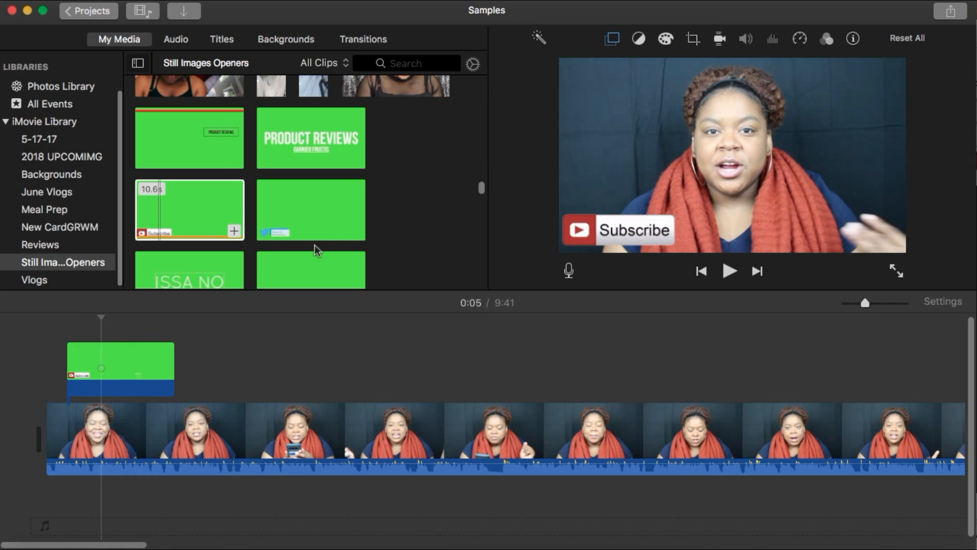
Add the green Product Reviews image as an overlay above the vlog clip at about 0:22
scroll(387, 194, down, 5)
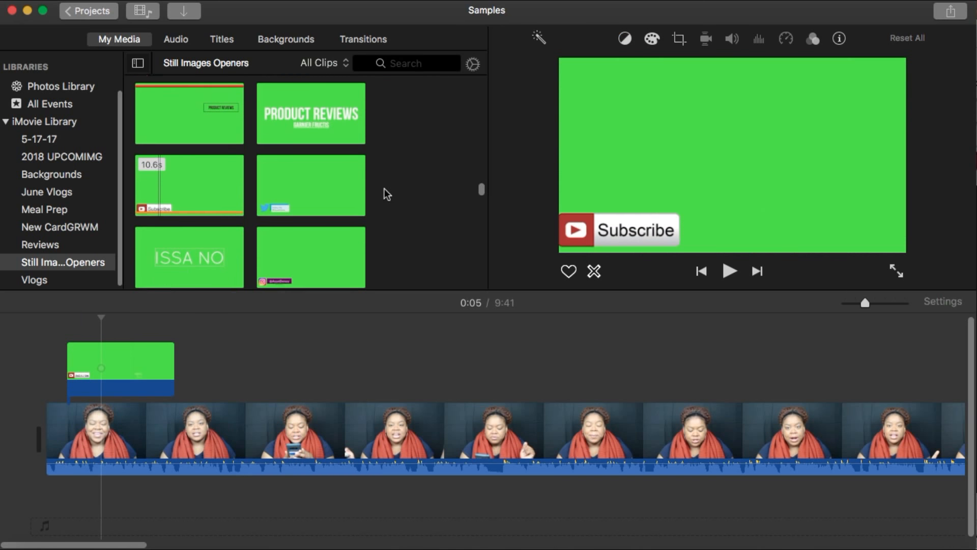
scroll(389, 194, down, 5)
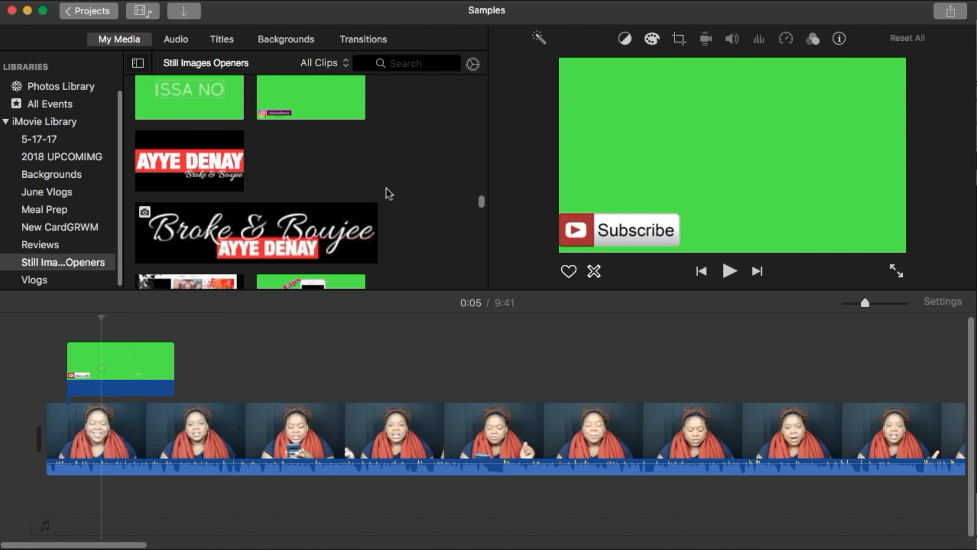
scroll(390, 191, down, 3)
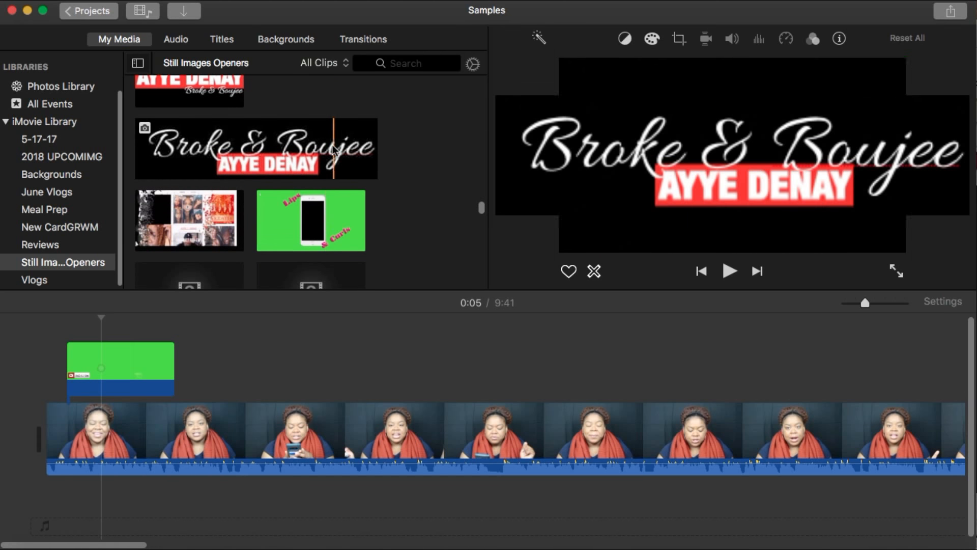
scroll(332, 149, up, 1)
scroll(328, 149, up, 10)
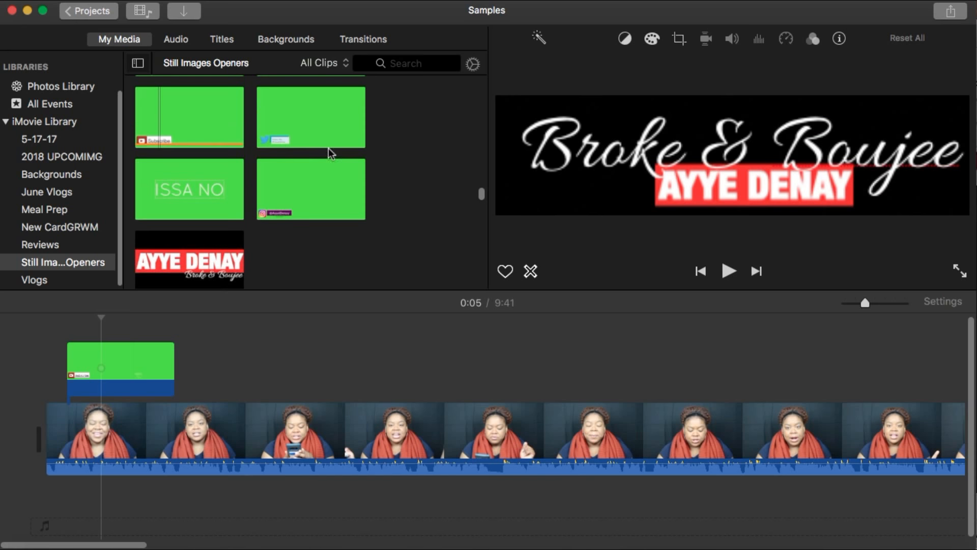
scroll(322, 151, up, 2)
click(283, 122)
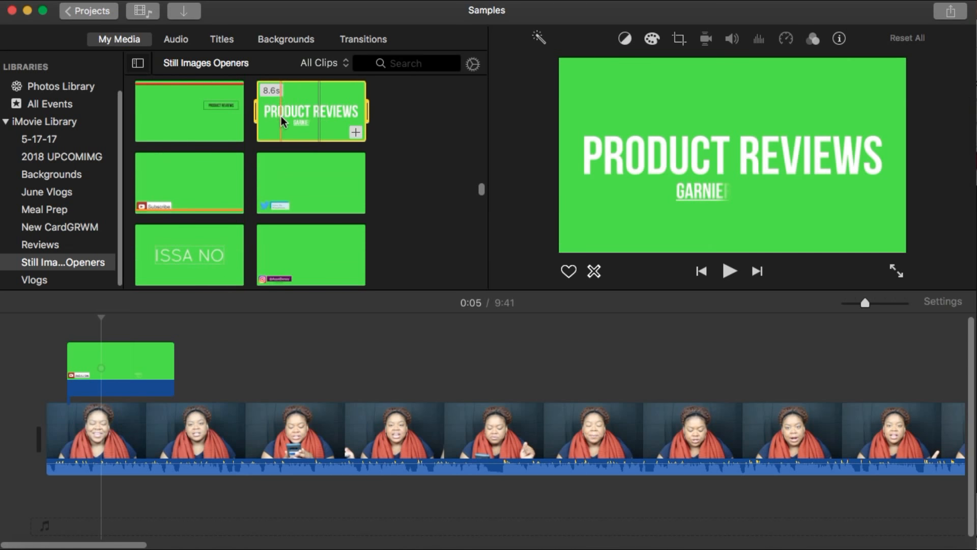
drag(290, 285, 333, 364)
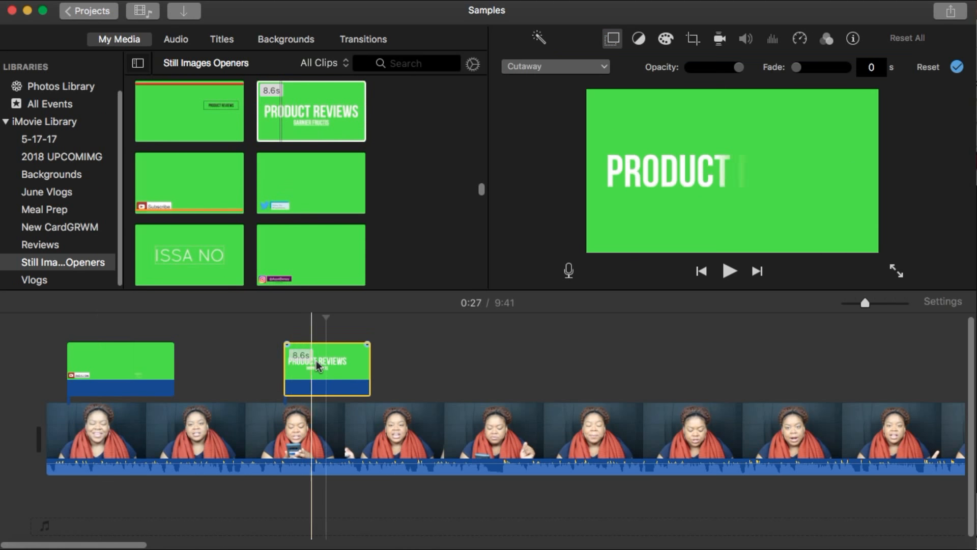
Set the Product Reviews overlay's style to Green/Blue Screen and play that section to preview it
click(591, 68)
click(588, 105)
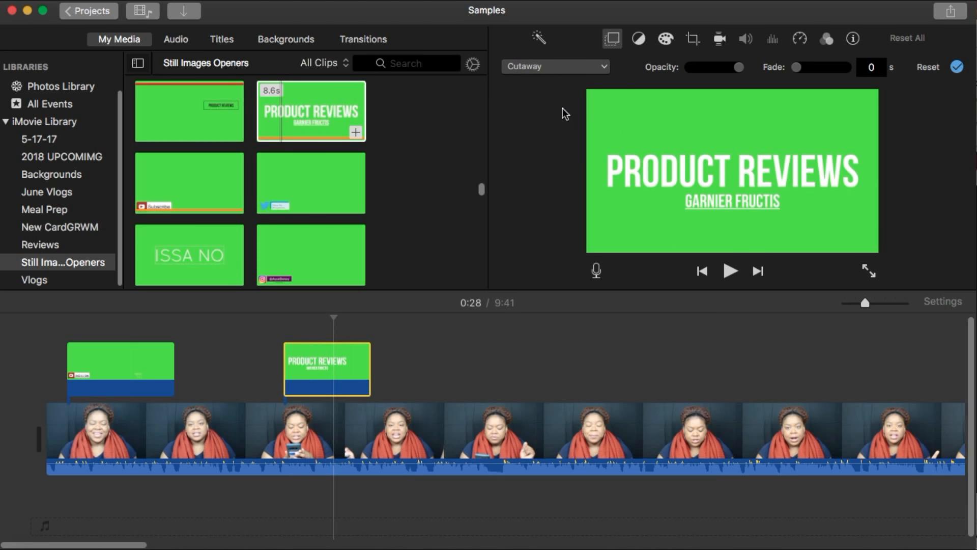
click(277, 350)
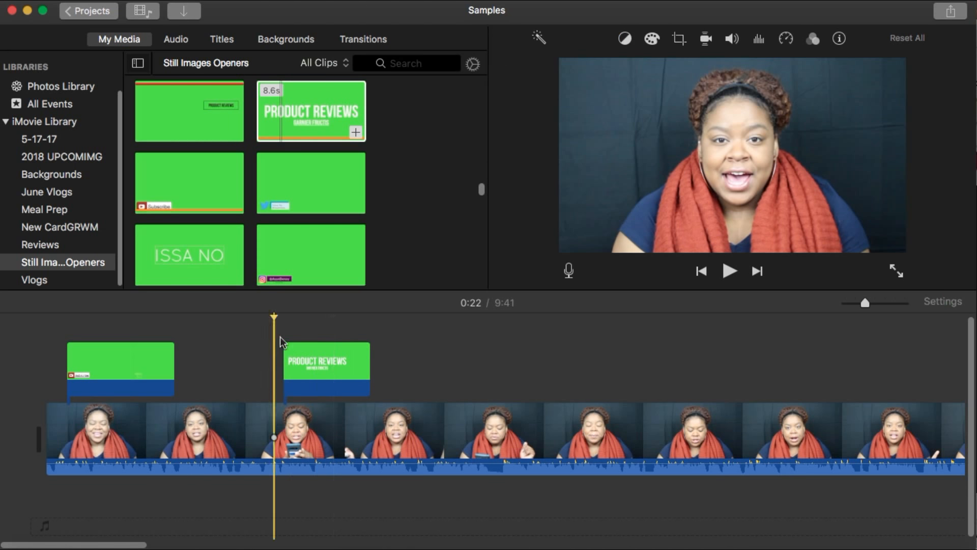
click(730, 275)
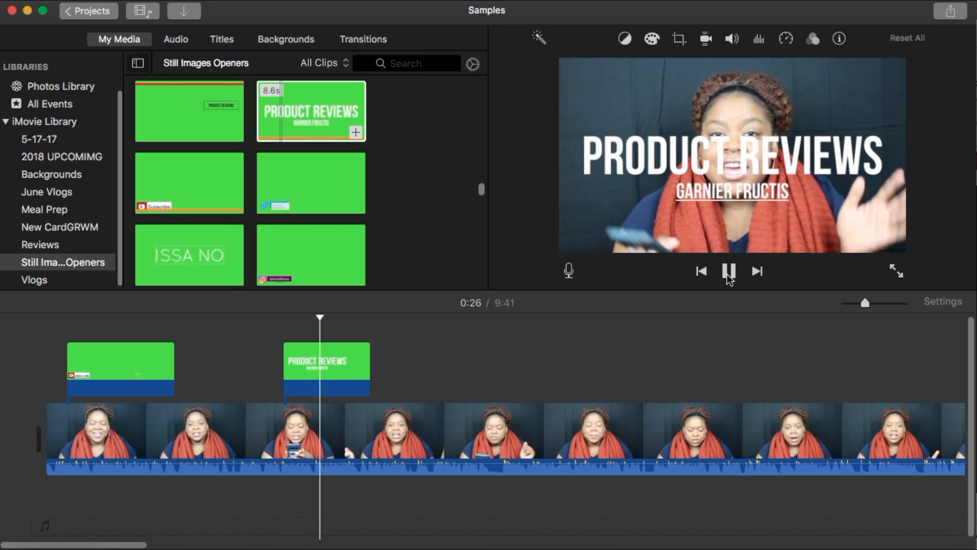
click(729, 272)
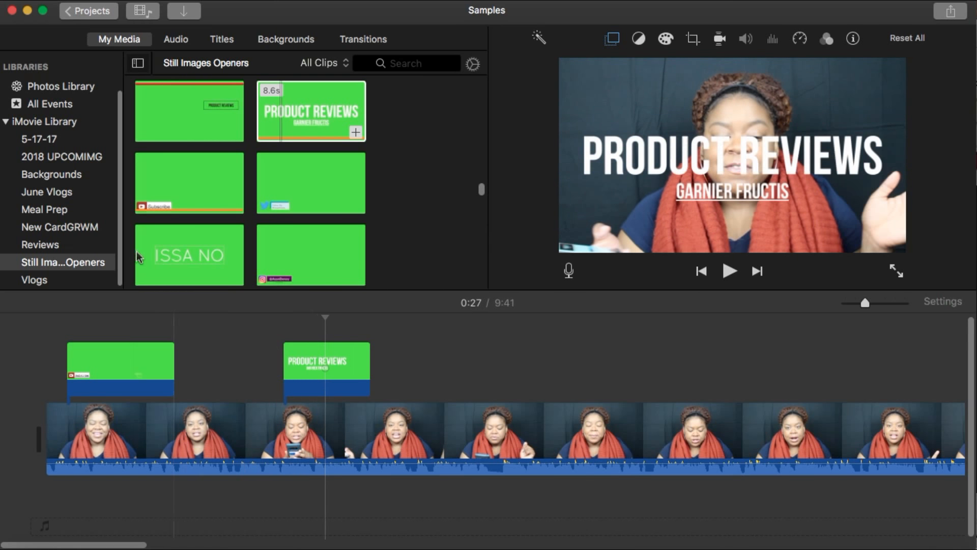
Replace the main clip with the gold glitter background image and lengthen it to make the project about 51 seconds
click(67, 176)
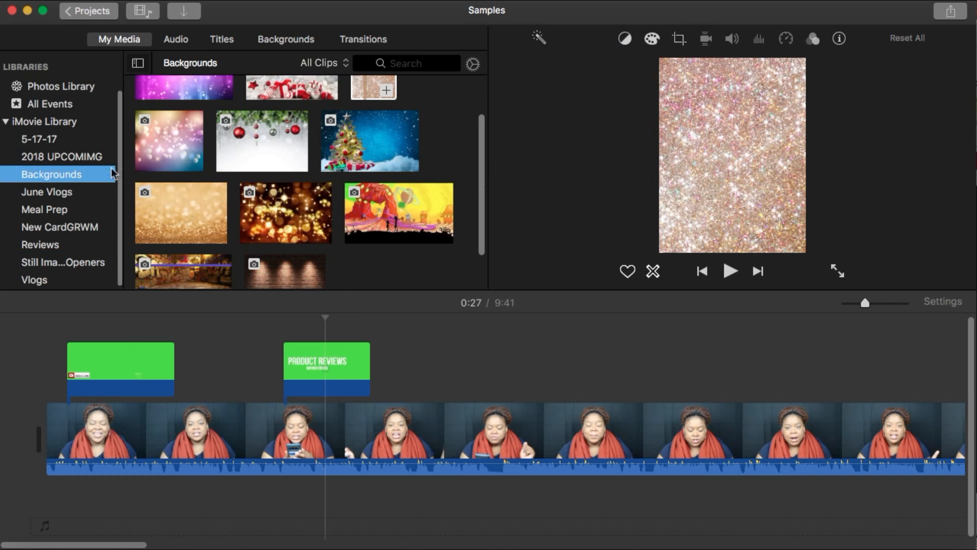
click(214, 213)
drag(153, 214, 135, 430)
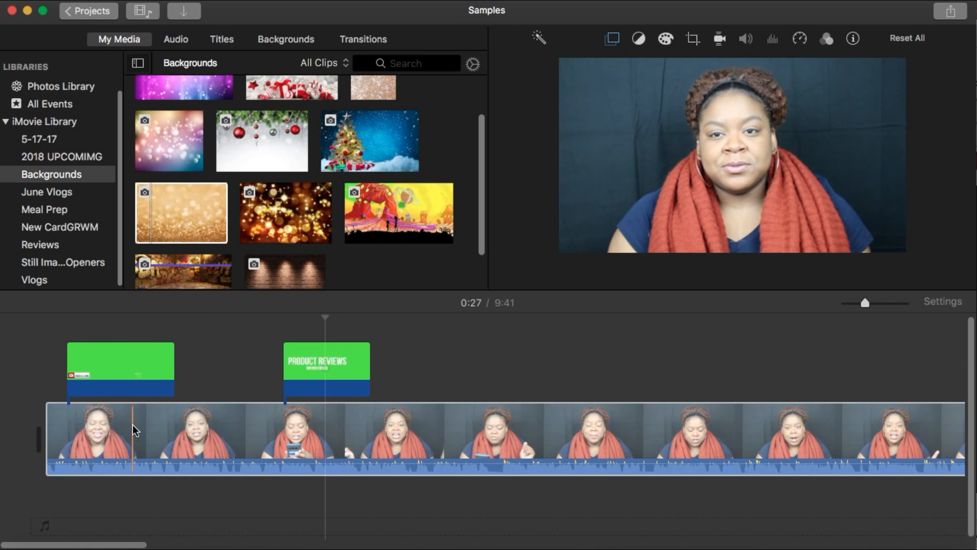
click(143, 434)
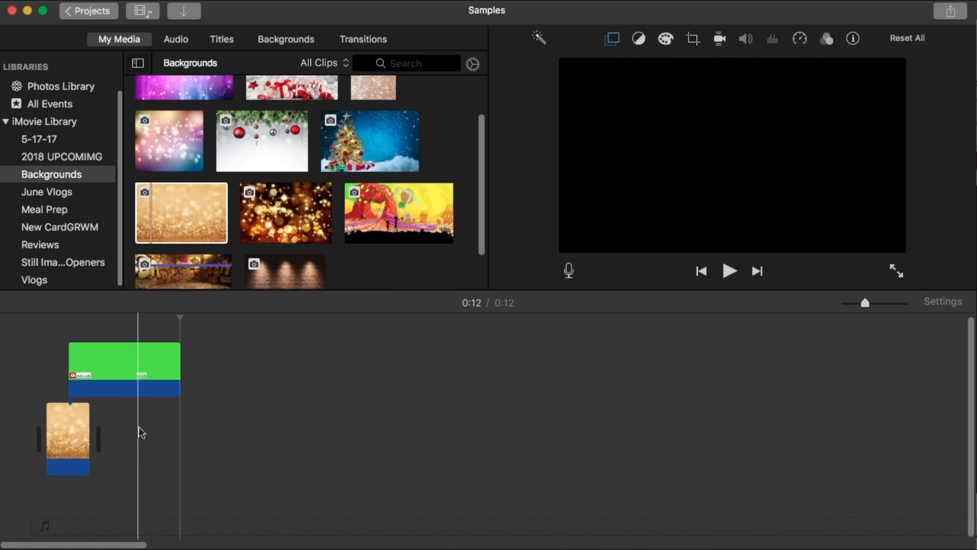
drag(92, 422, 501, 433)
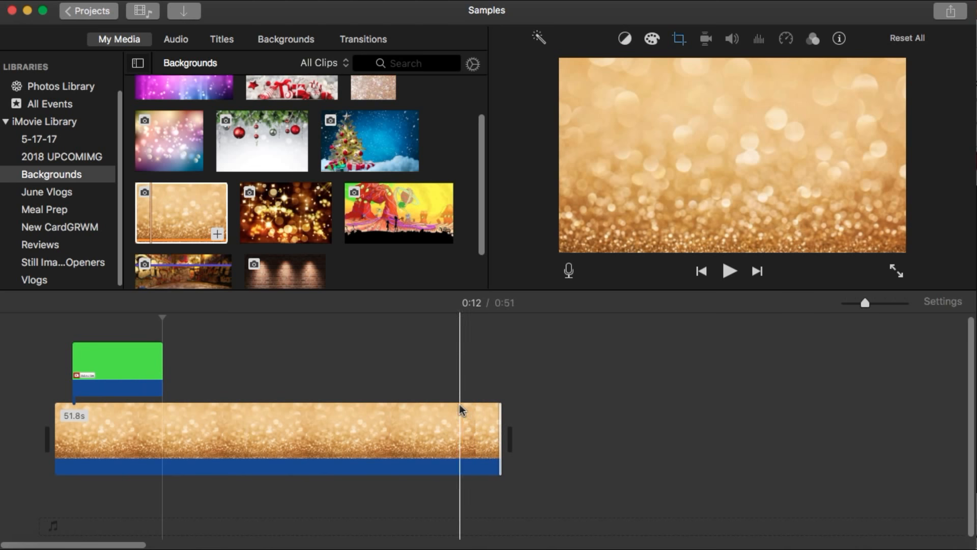
Set the gold background's crop style to Crop to Fill and apply it
click(89, 264)
click(234, 425)
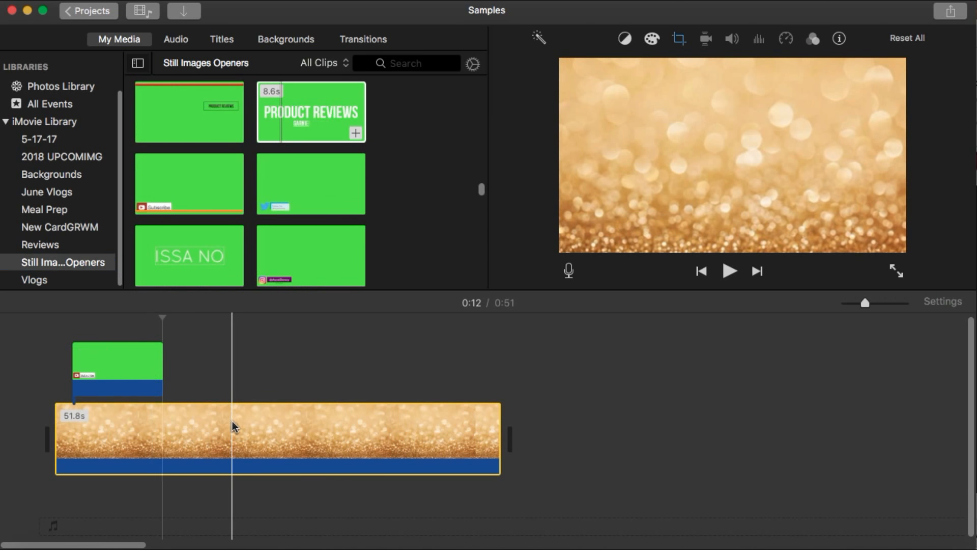
click(679, 38)
click(581, 69)
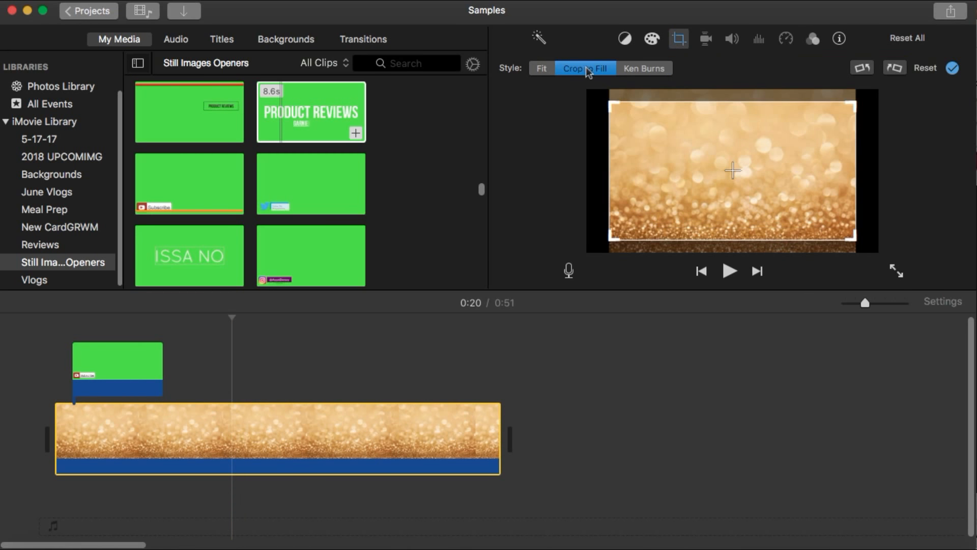
click(953, 70)
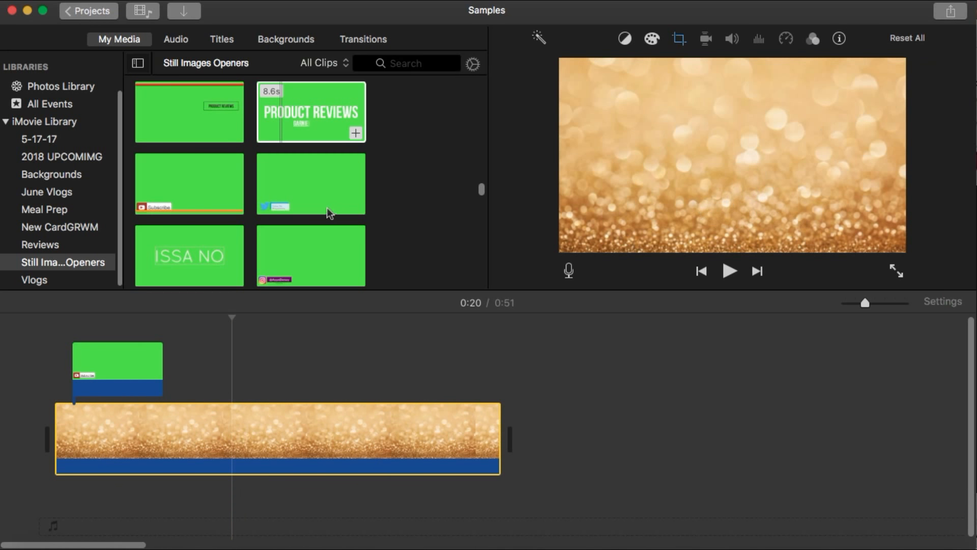
Add the green Lips & Curls phone clip to the timeline as an overlay above the gold background
scroll(383, 197, down, 3)
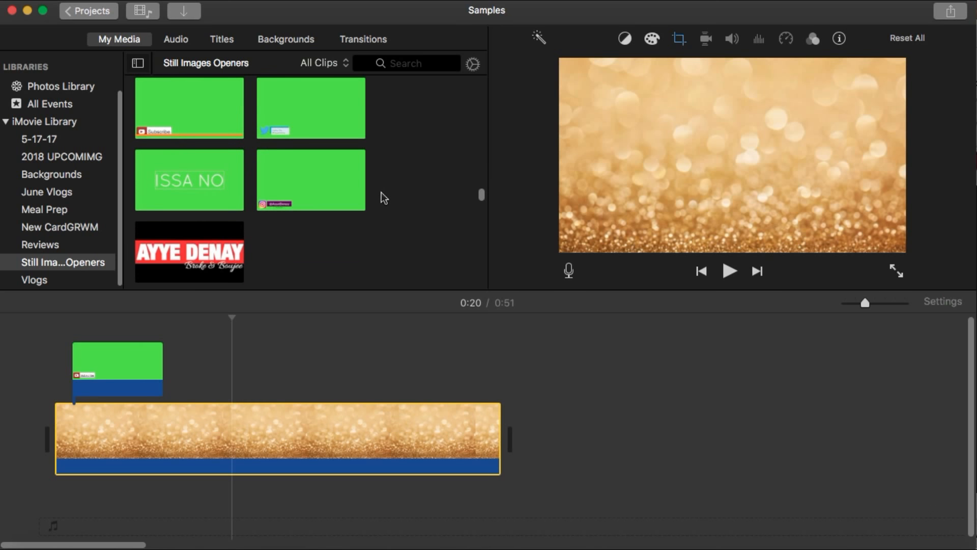
scroll(385, 197, down, 6)
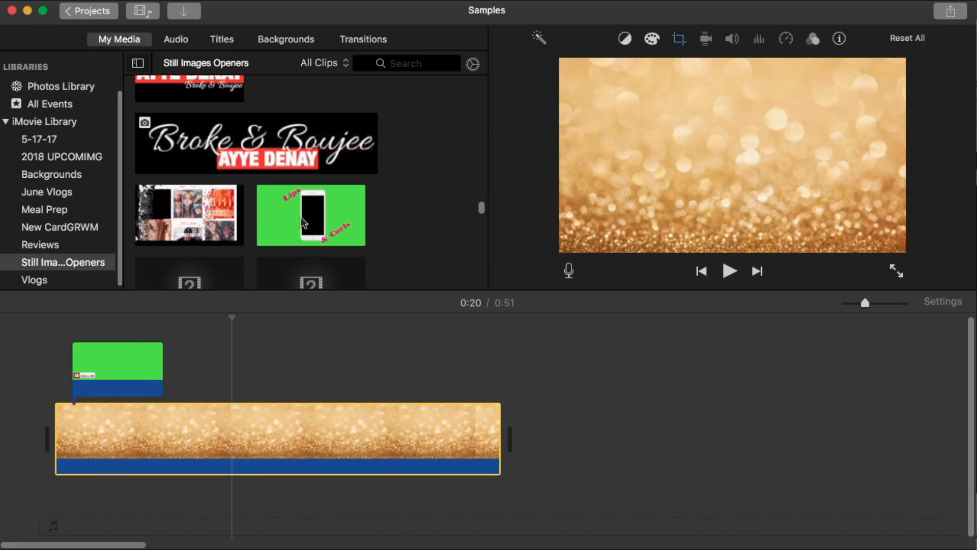
click(293, 223)
drag(305, 222, 153, 361)
Delete the Subscribe overlay and move the Lips & Curls overlay to the start of the project
click(131, 365)
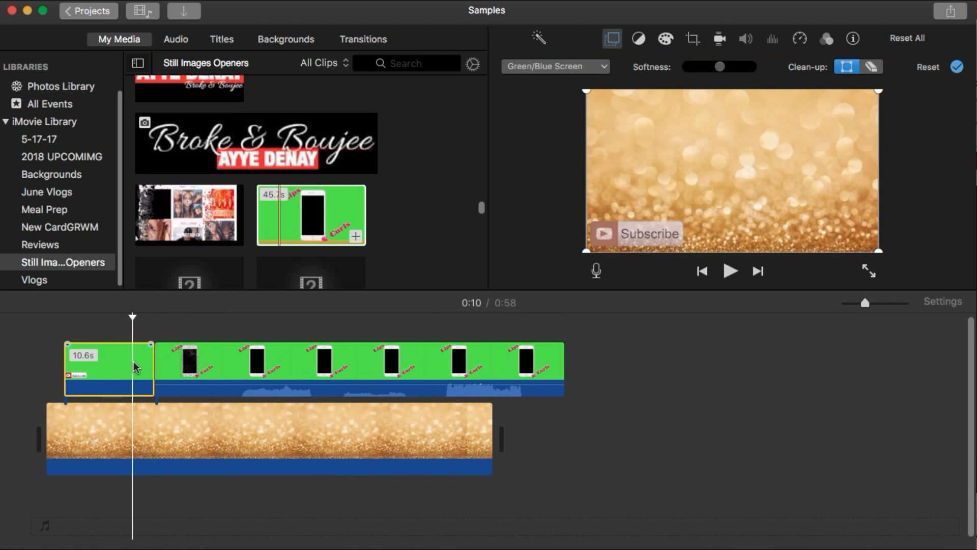
key(Delete)
drag(203, 364, 107, 358)
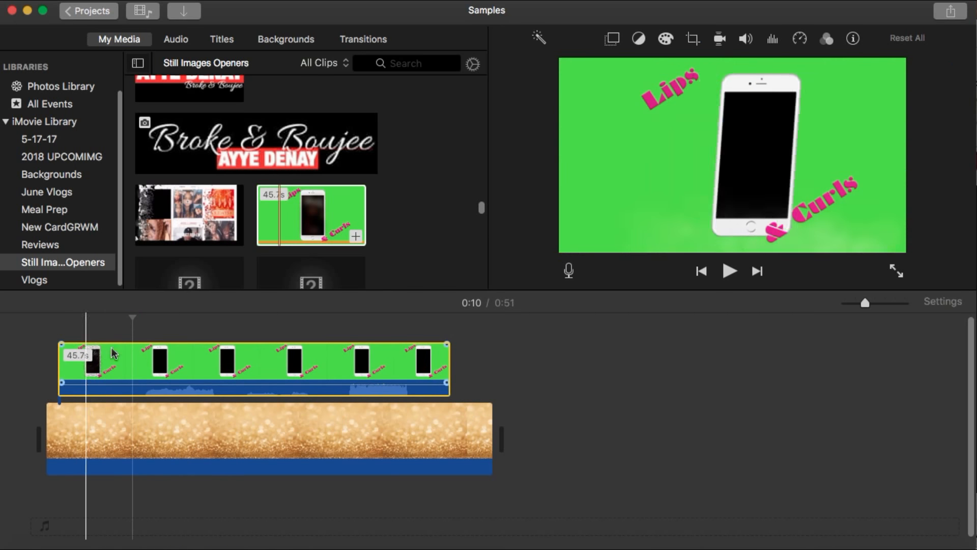
Set the Lips & Curls overlay's style to Green/Blue Screen and play it from the start to preview
click(613, 40)
click(603, 68)
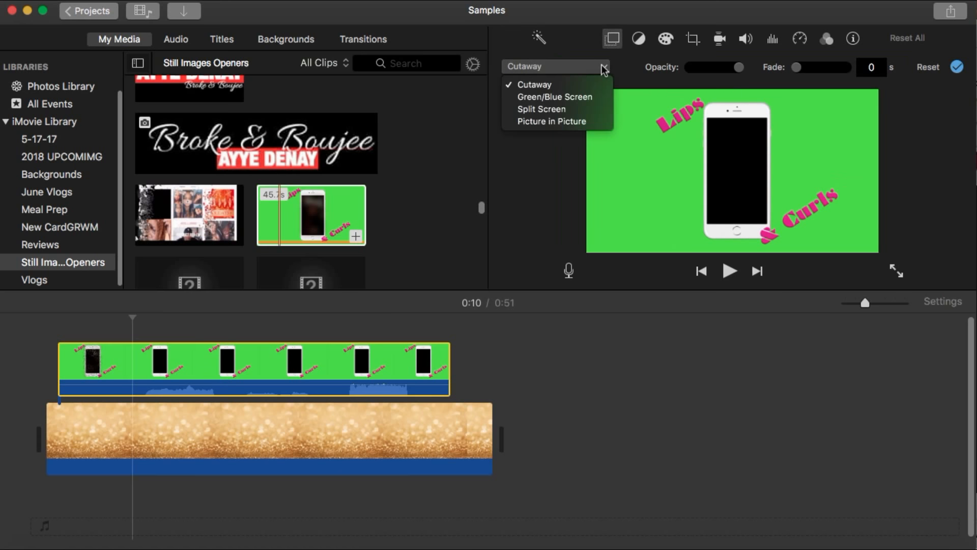
click(596, 97)
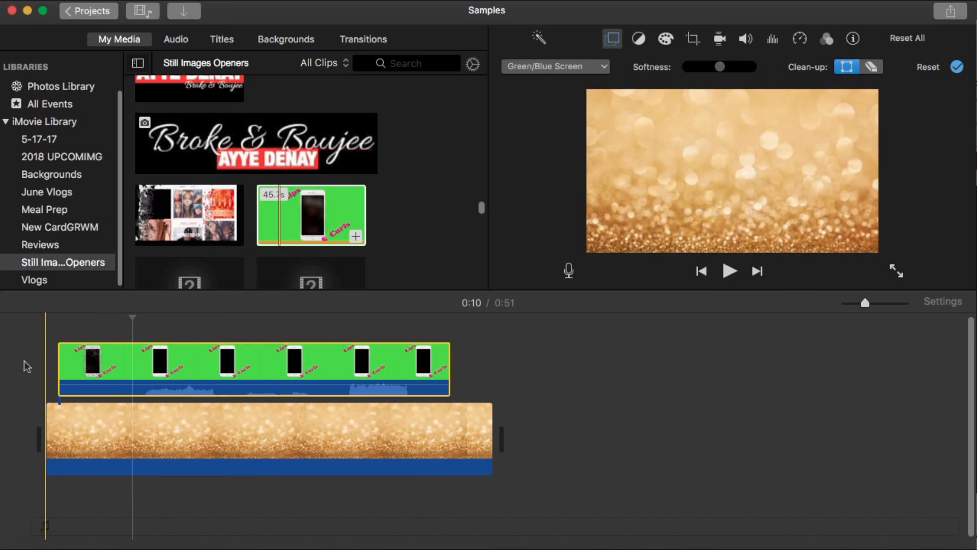
click(39, 363)
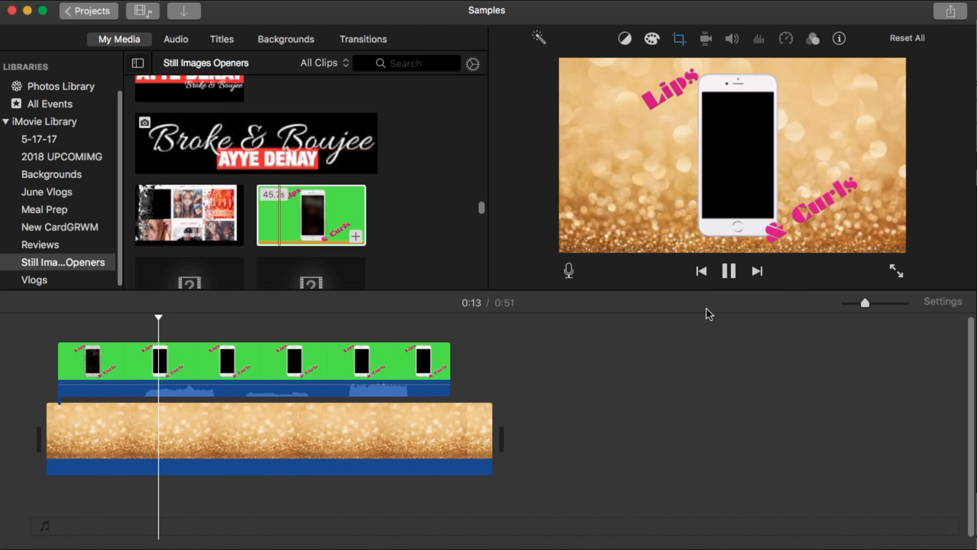
click(730, 271)
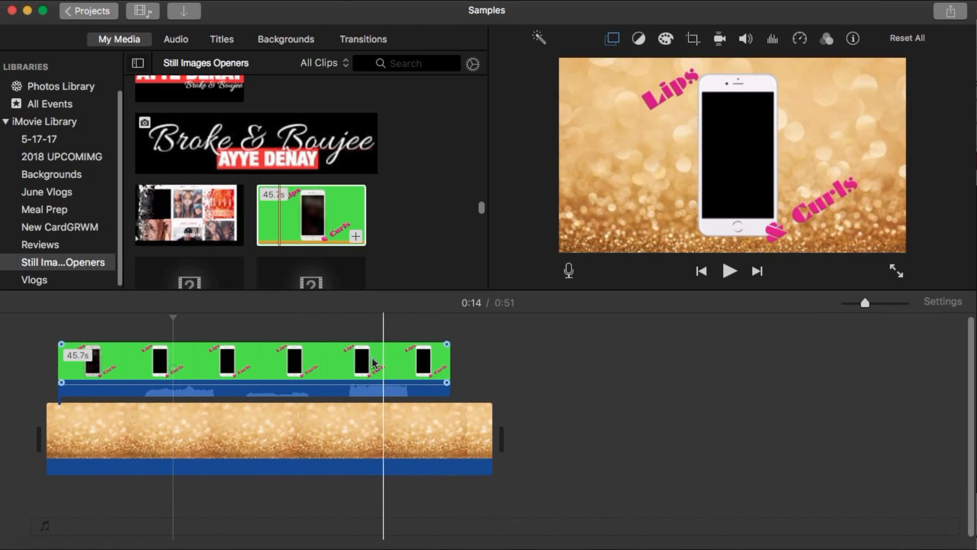
click(283, 362)
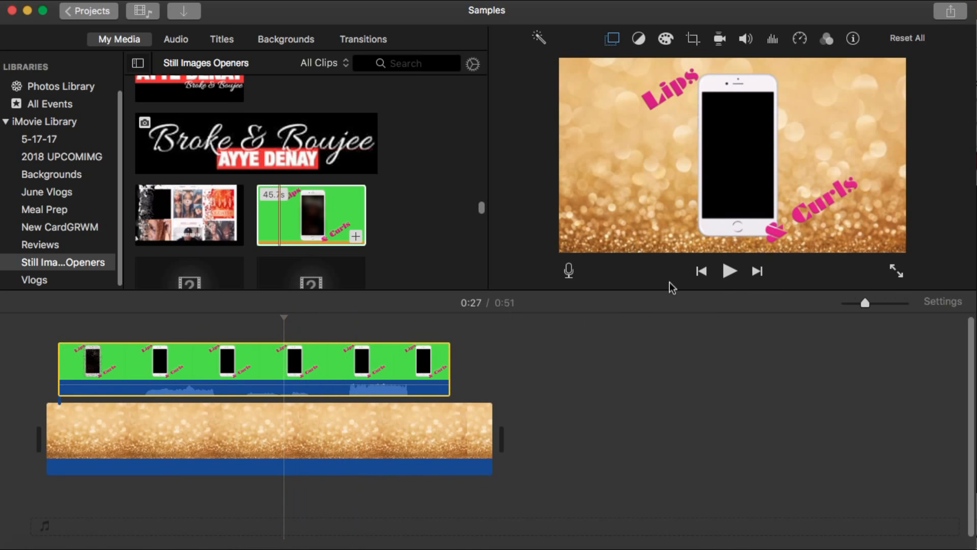
Add the pink donut image as an overlay above the vlog clip at about 0:22 and select it
scroll(445, 223, down, 5)
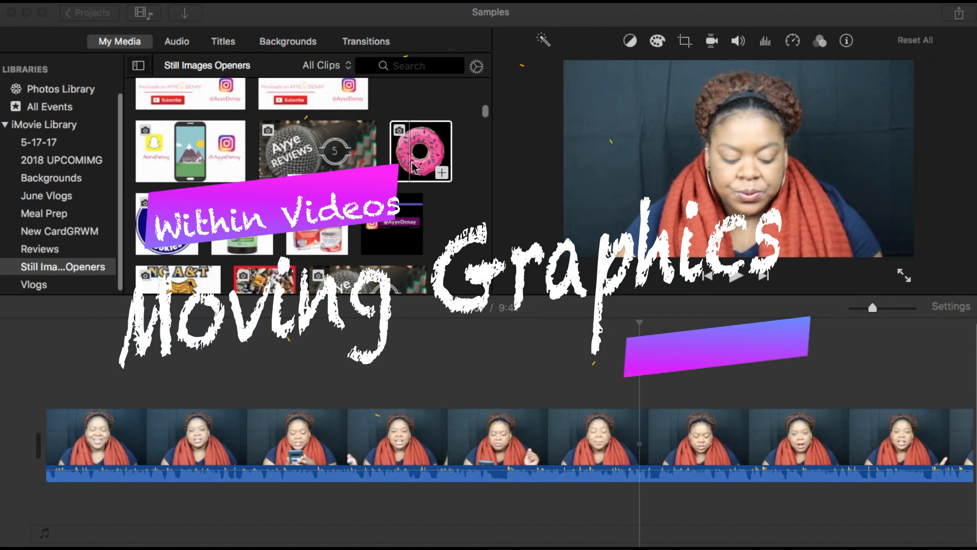
drag(412, 158, 617, 375)
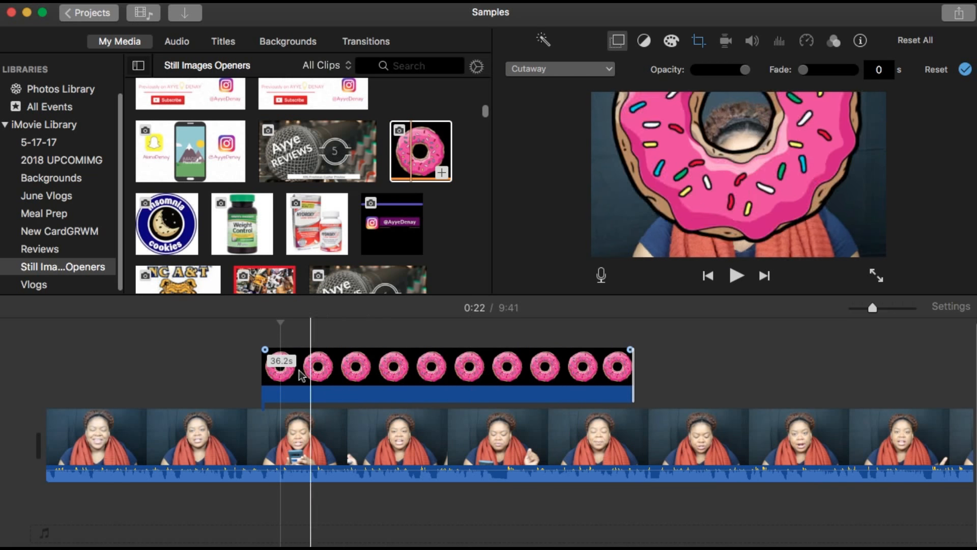
click(292, 373)
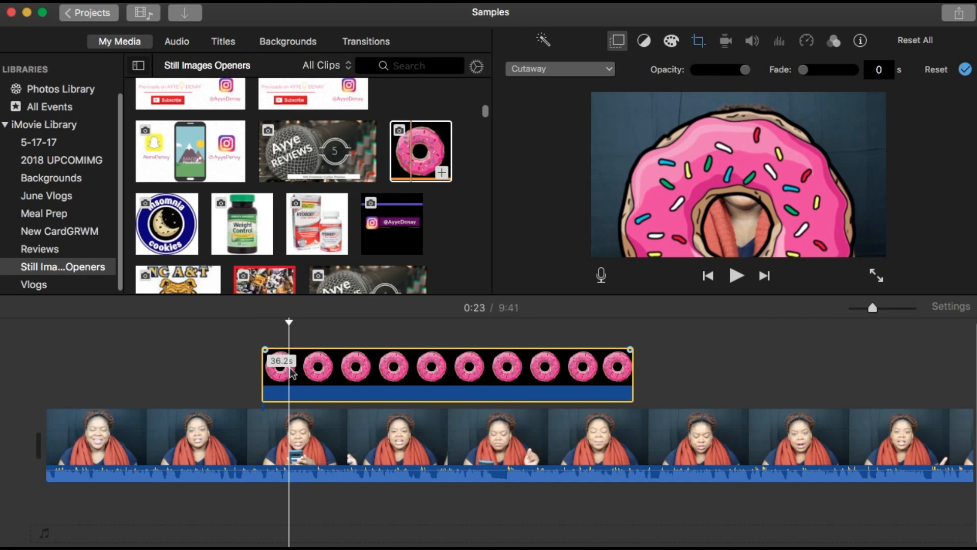
Set the donut overlay's style to Picture in Picture and its crop style to Fit, then apply
click(552, 72)
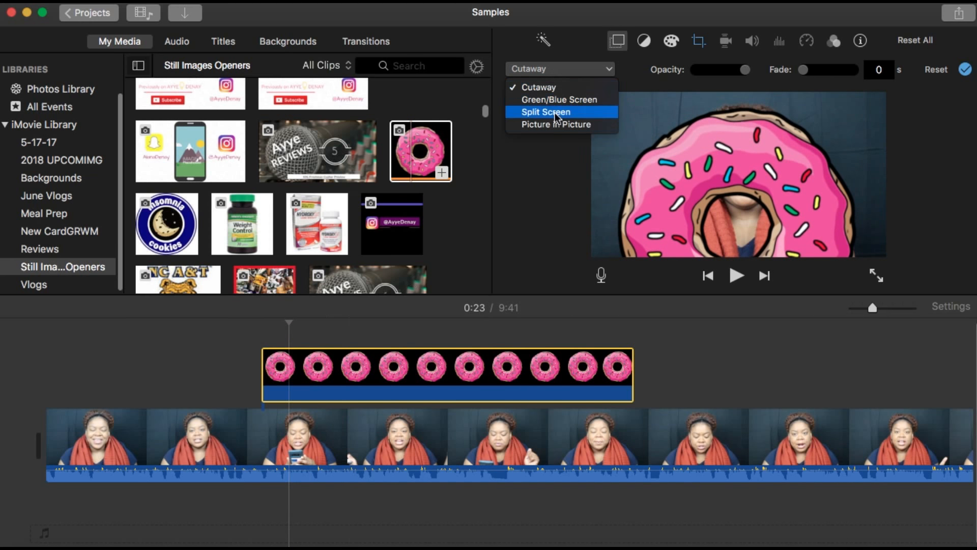
click(556, 125)
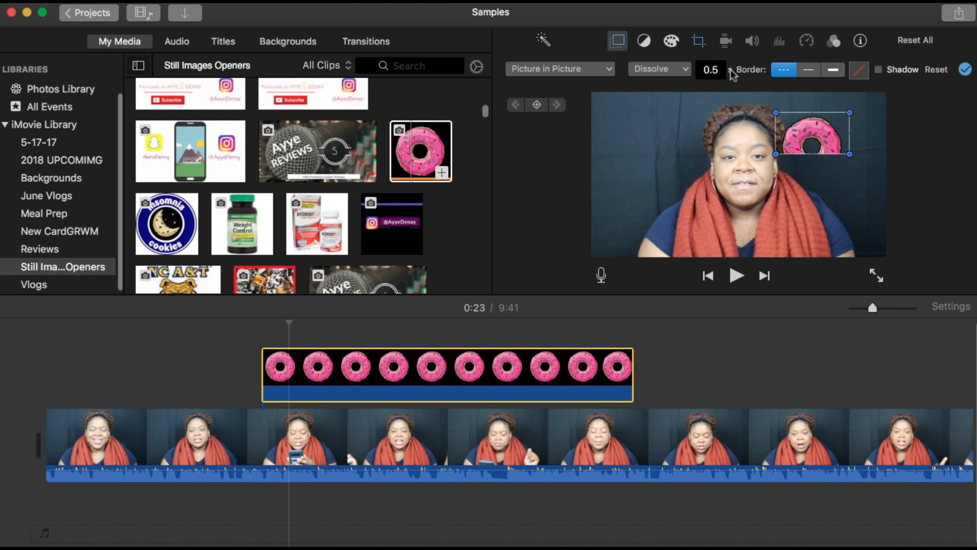
click(698, 42)
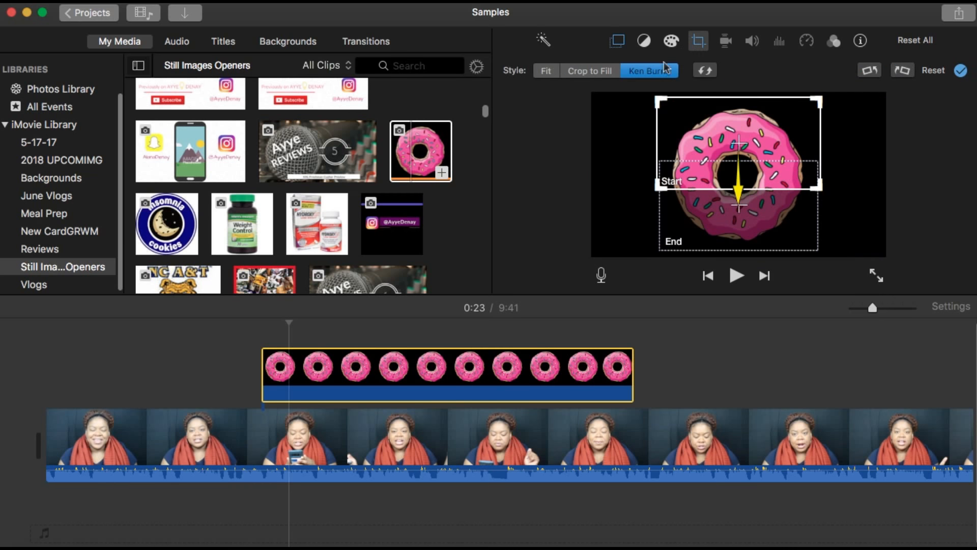
click(546, 73)
click(961, 72)
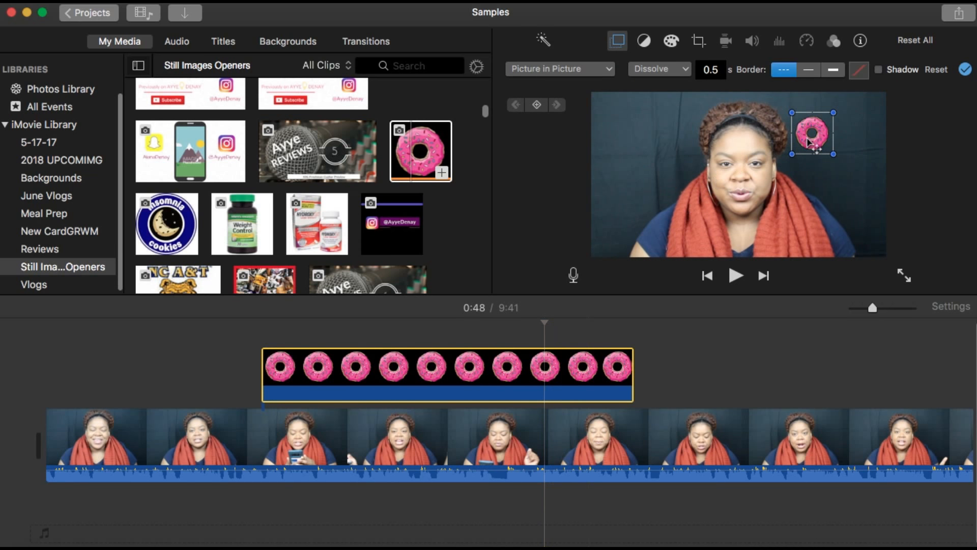
Place the small donut in the frame's lower-left corner at the overlay's start and play to preview
drag(809, 142, 615, 237)
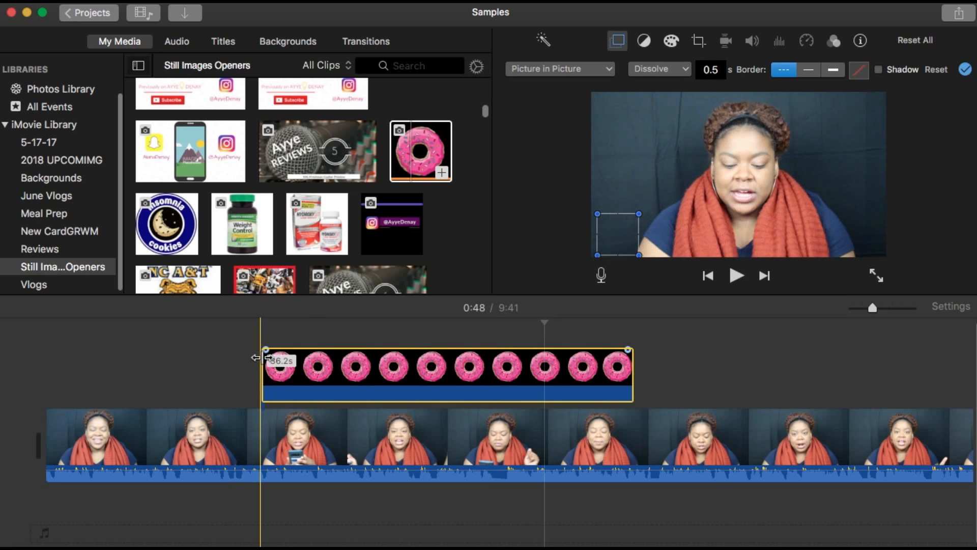
click(266, 336)
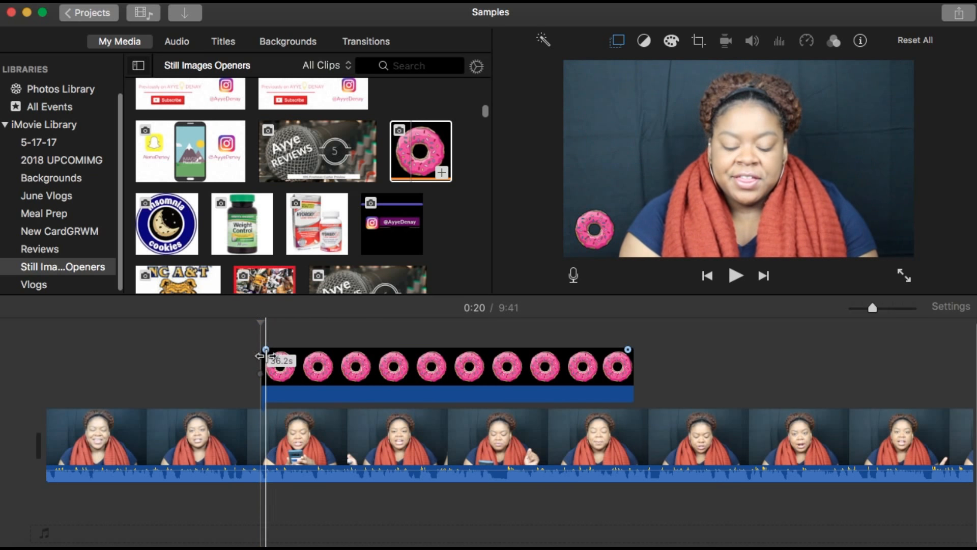
click(268, 379)
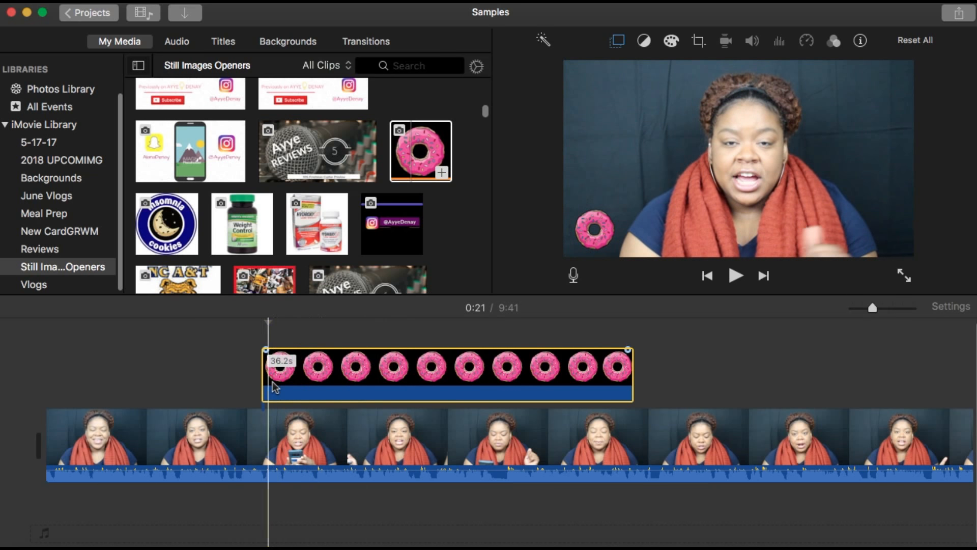
click(273, 387)
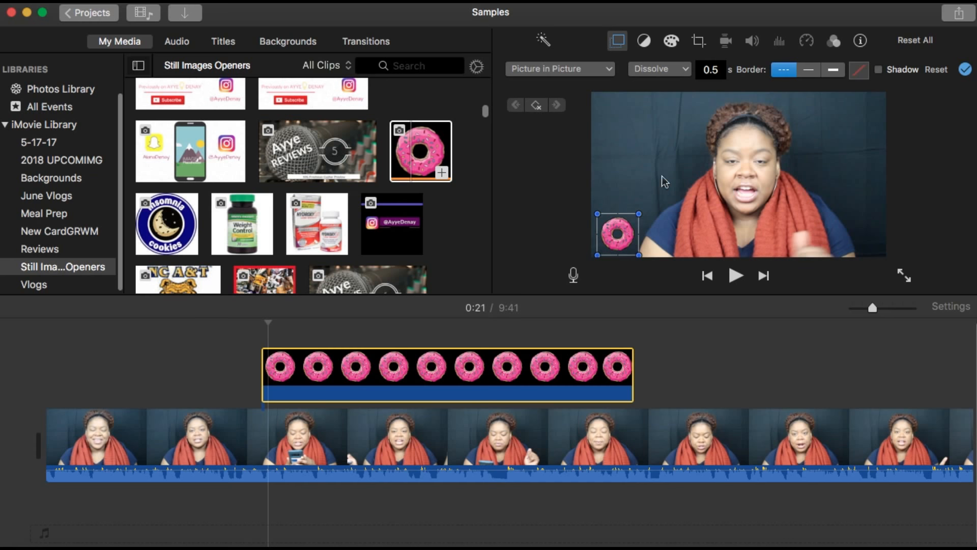
click(735, 277)
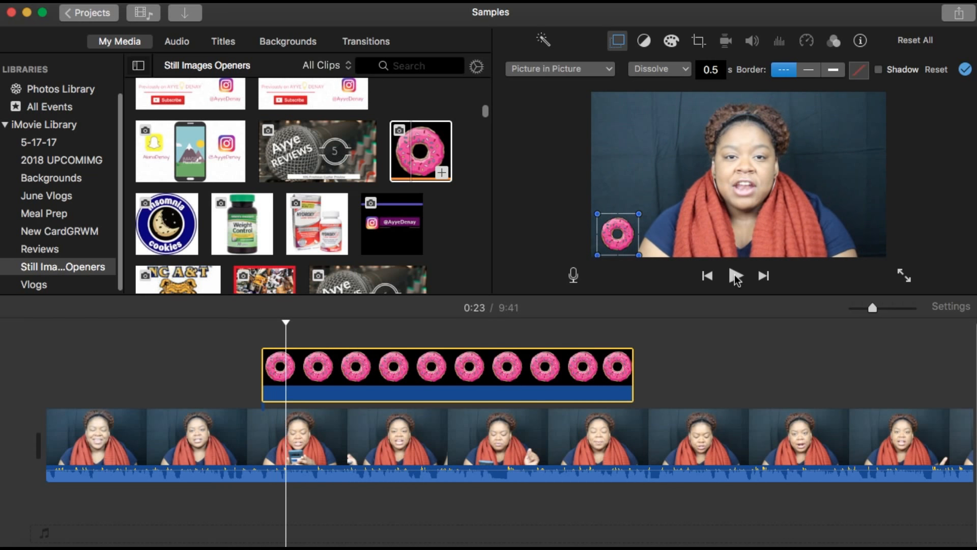
Move the donut to the upper-left corner of the frame further along and preview the motion
drag(620, 235, 619, 116)
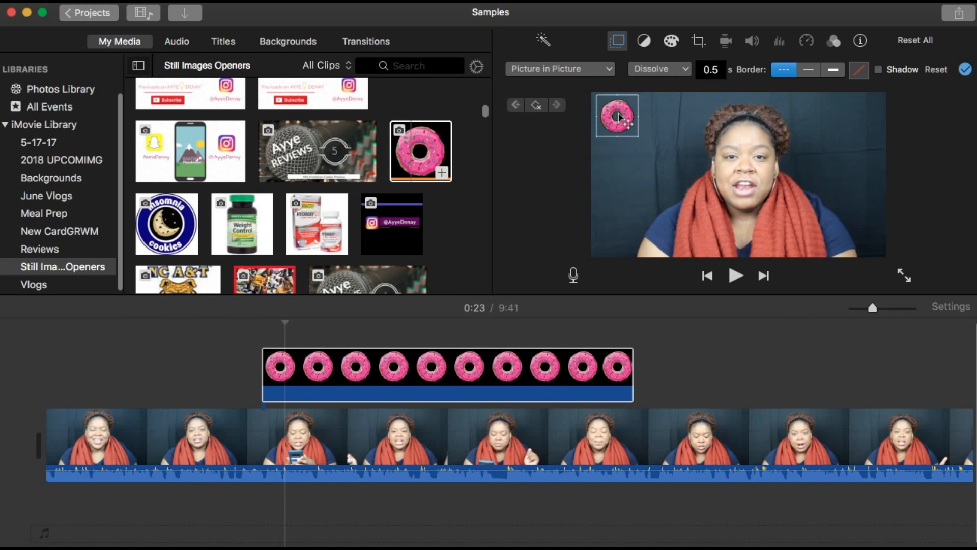
click(736, 276)
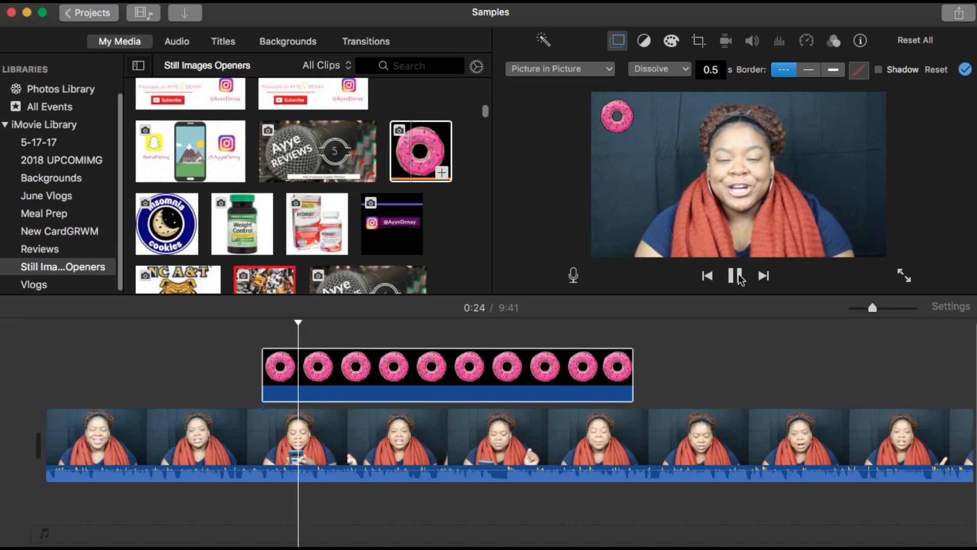
click(737, 276)
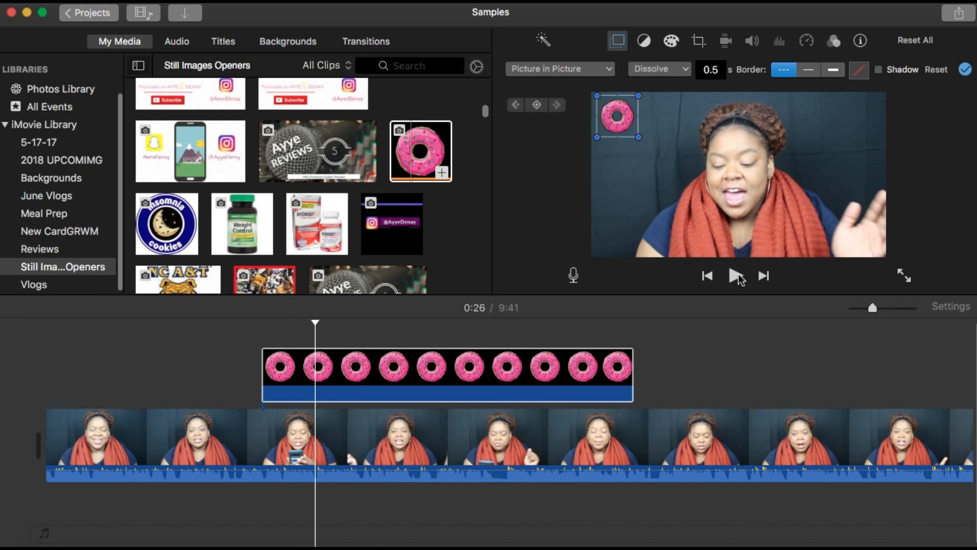
Move the donut across to the upper-right corner of the frame and preview the motion
drag(623, 125, 870, 117)
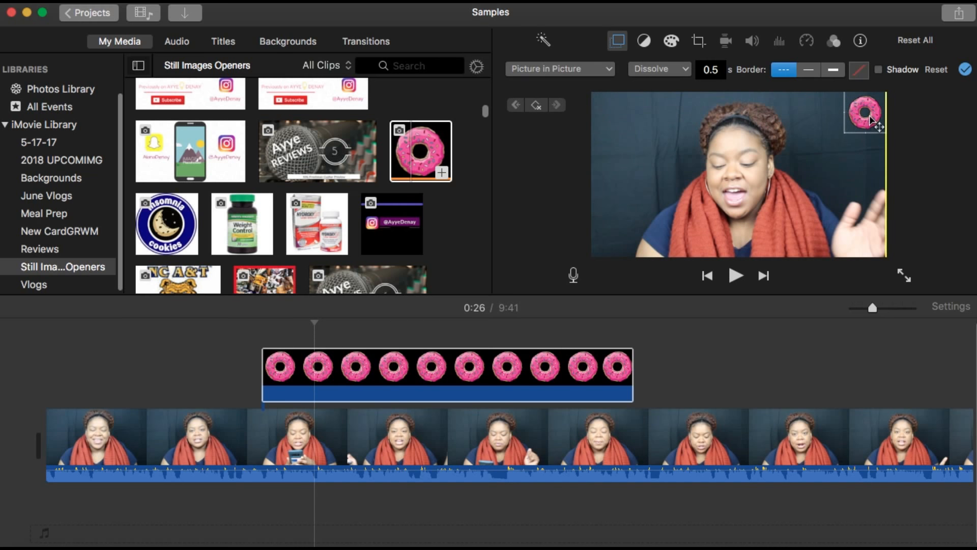
click(737, 276)
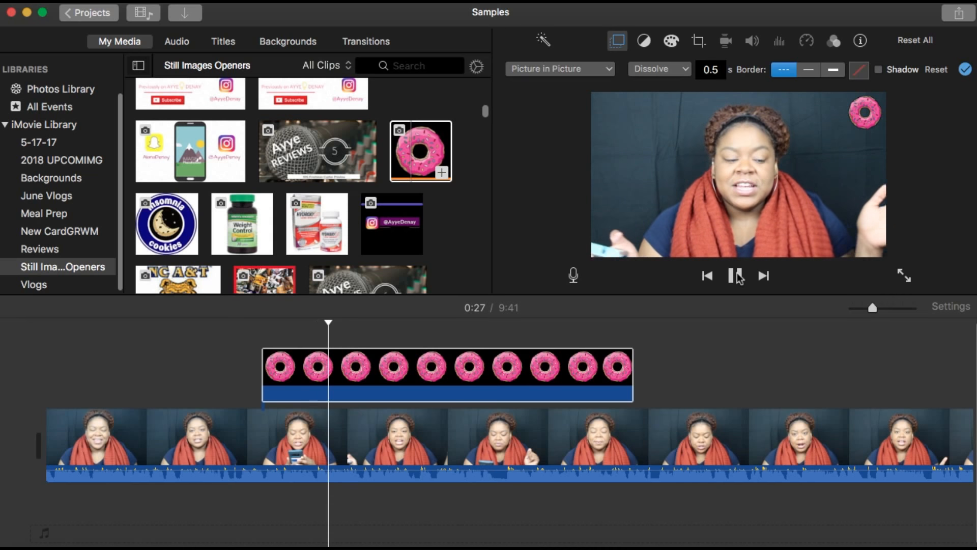
click(737, 276)
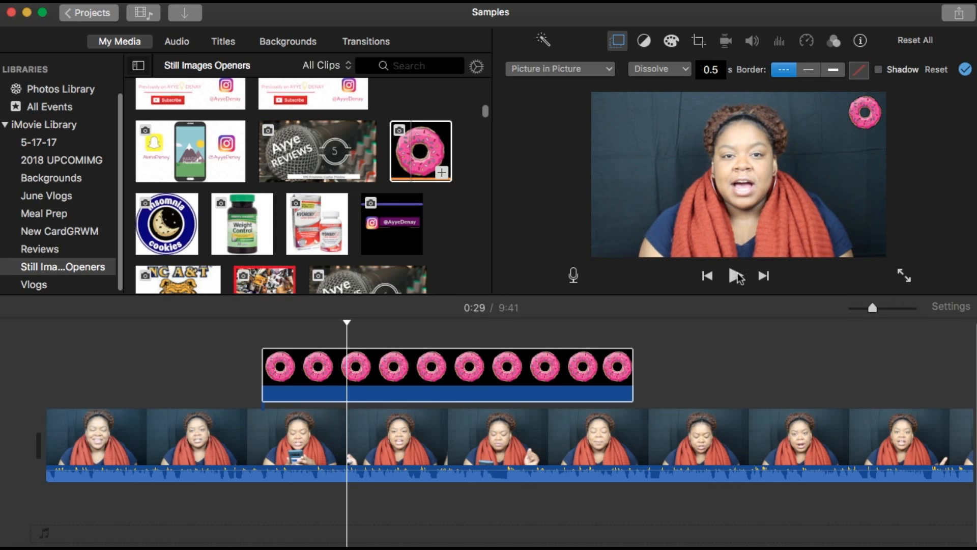
Move the donut down to the lower-right corner of the frame and preview the motion
drag(869, 116, 867, 233)
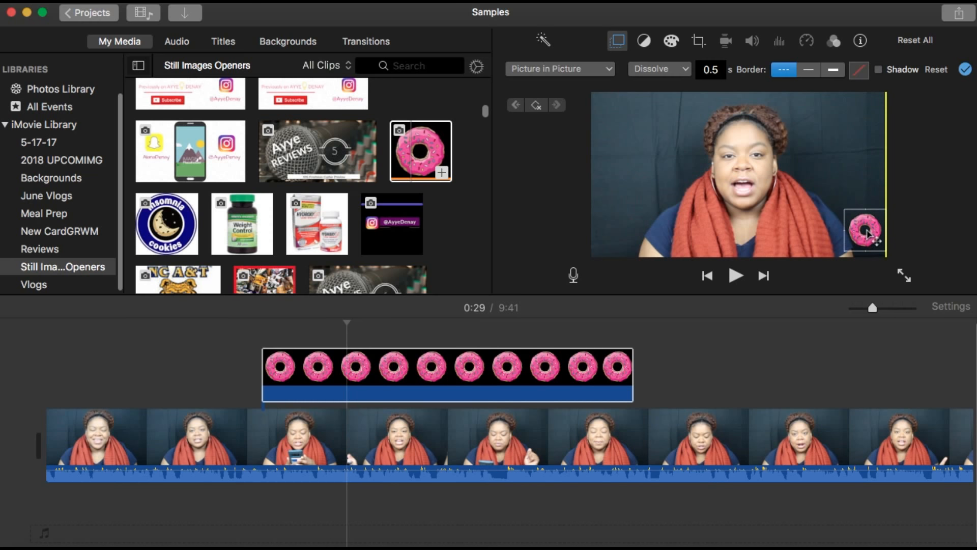
click(736, 276)
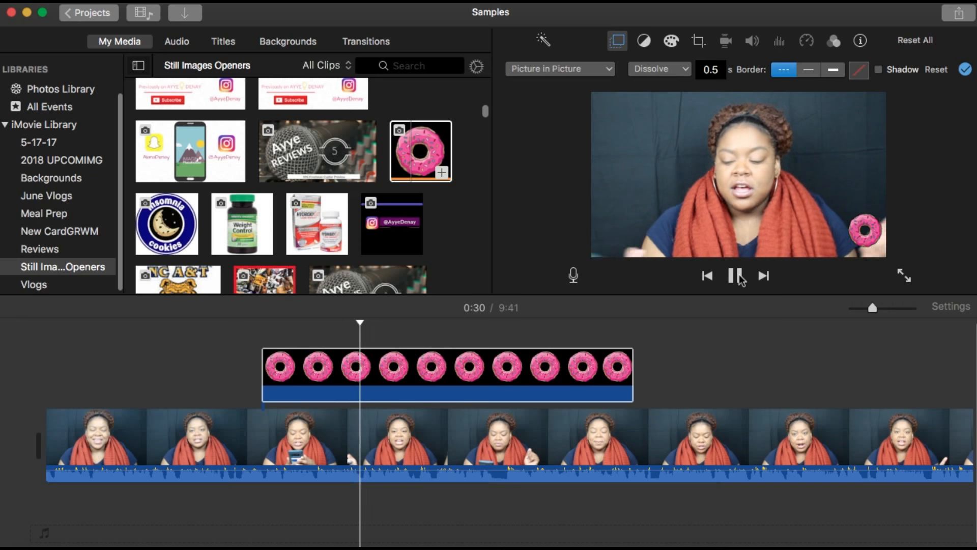
click(741, 277)
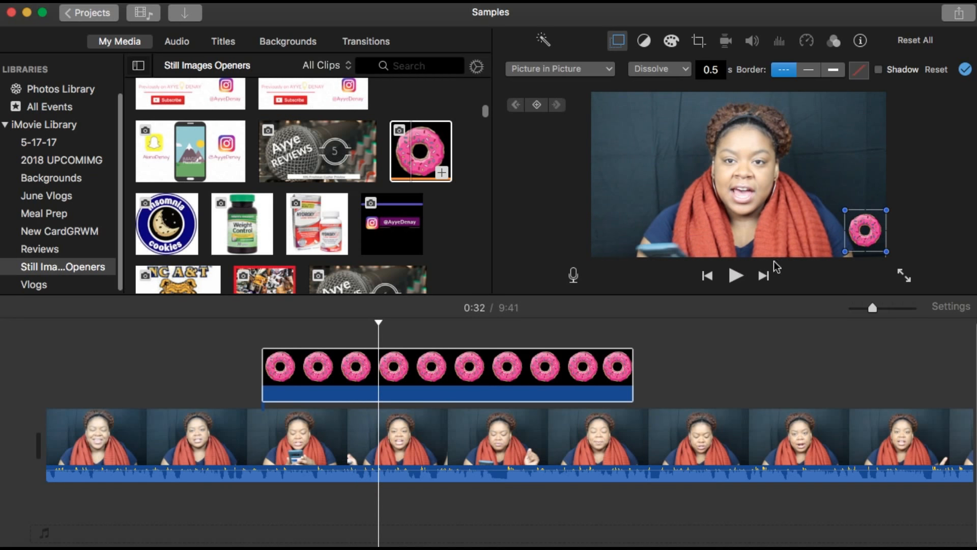
Enlarge the donut picture-in-picture box on the frame's right side and preview it
drag(828, 192, 767, 154)
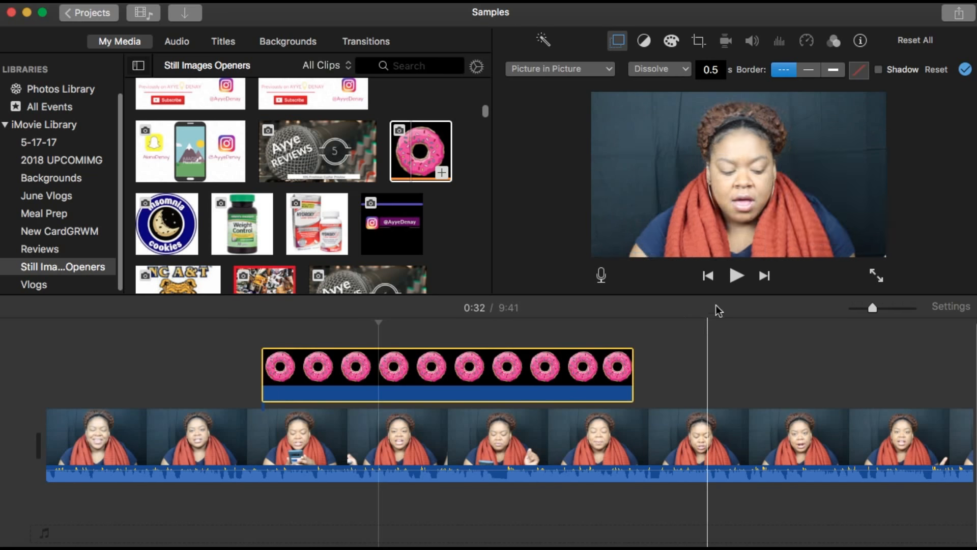
click(739, 280)
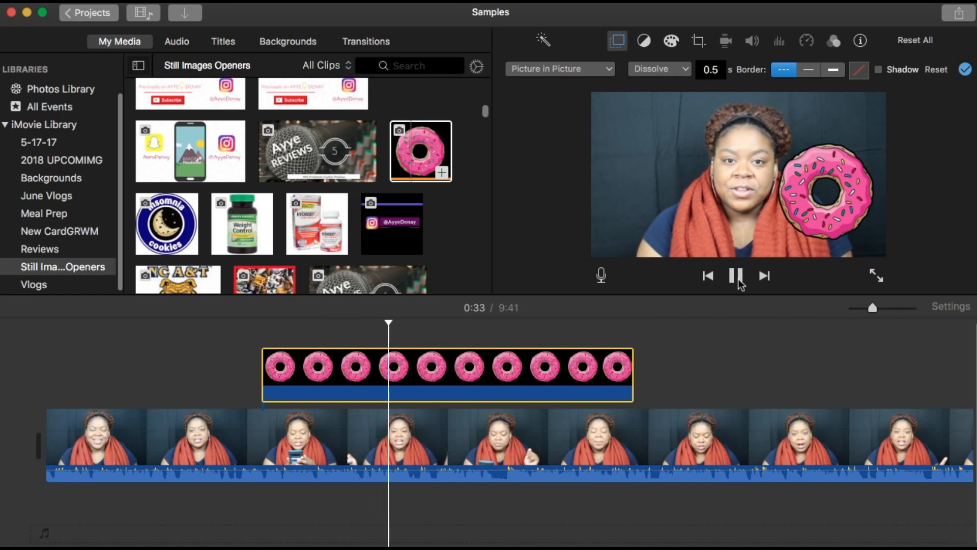
click(743, 281)
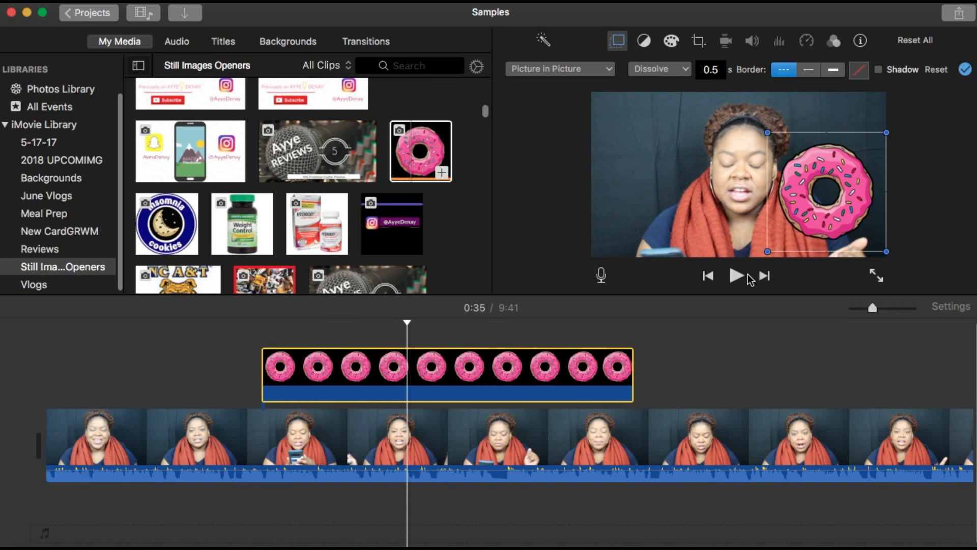
Move the enlarged donut off the frame's left edge and apply the overlay settings
drag(825, 201, 541, 193)
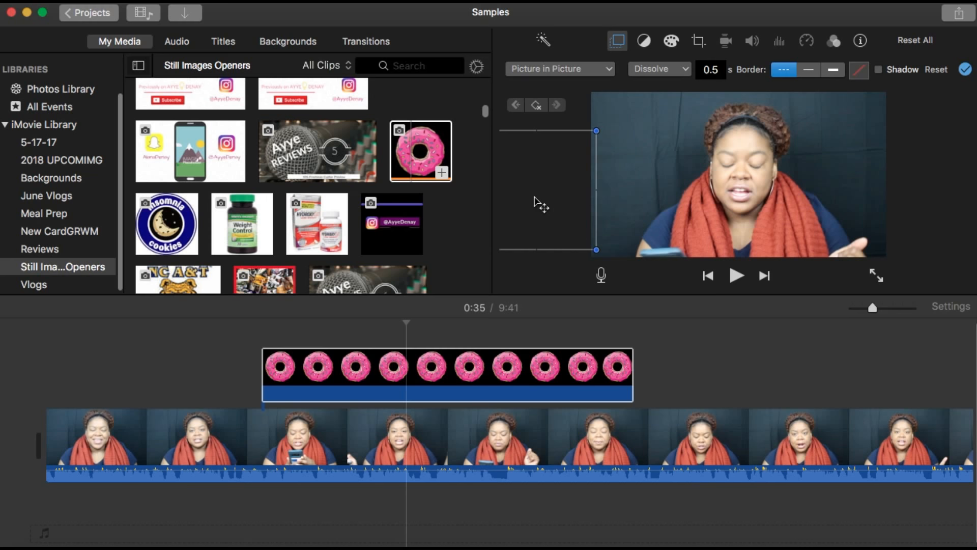
click(965, 72)
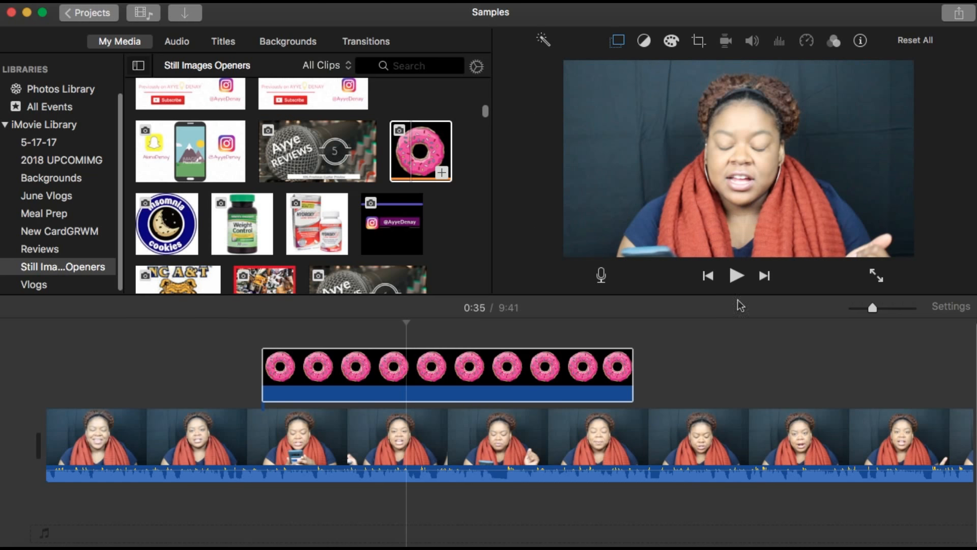
Select the donut clip and move the donut from off the frame's left edge into the frame's right side, previewing the motion
click(260, 331)
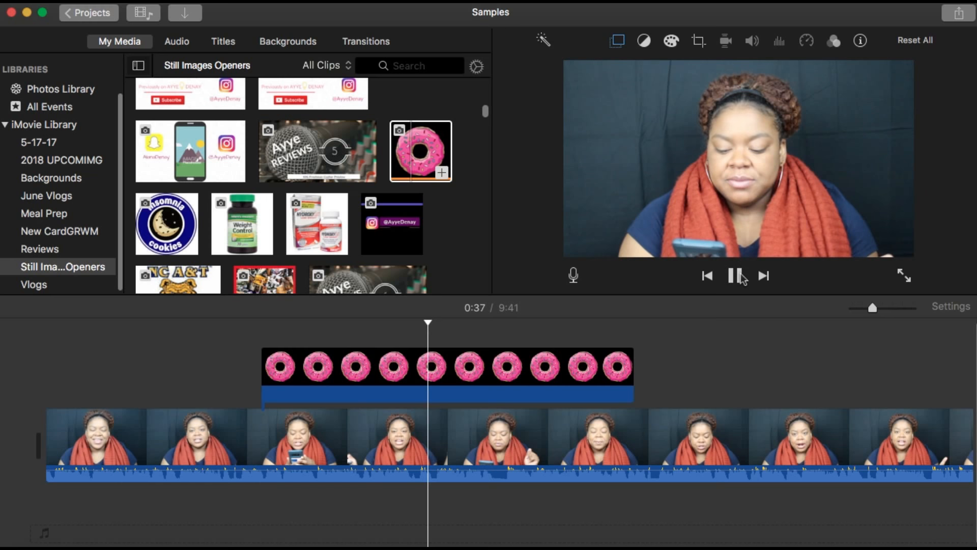
click(738, 278)
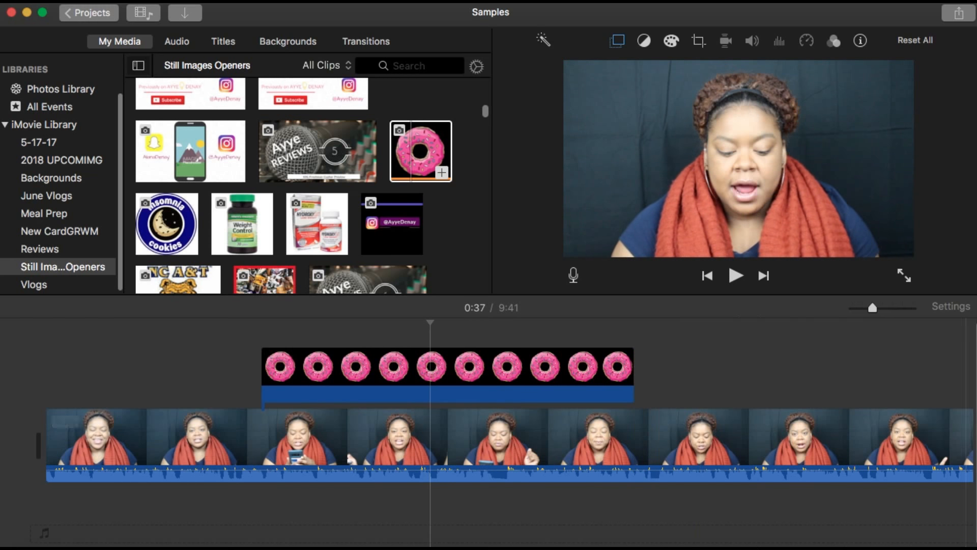
drag(634, 362, 627, 365)
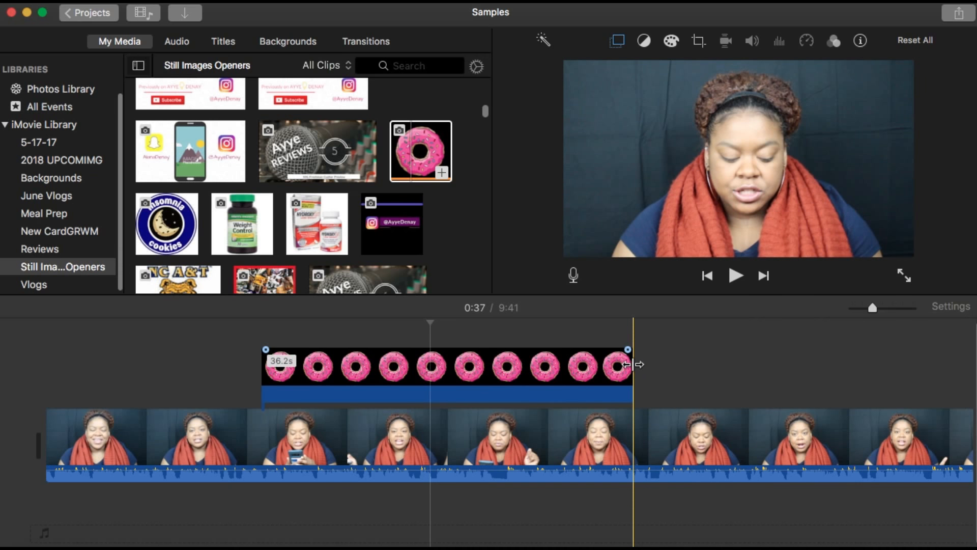
click(432, 364)
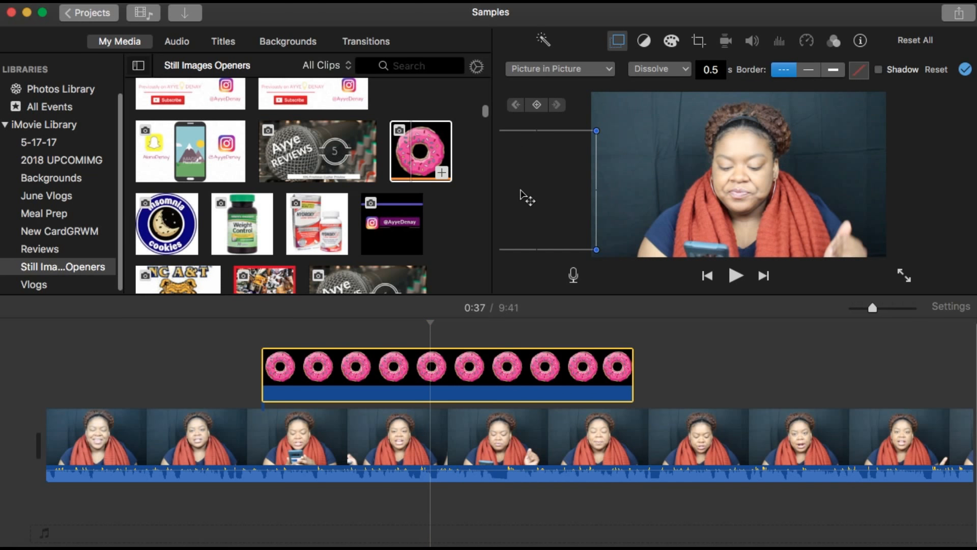
click(736, 277)
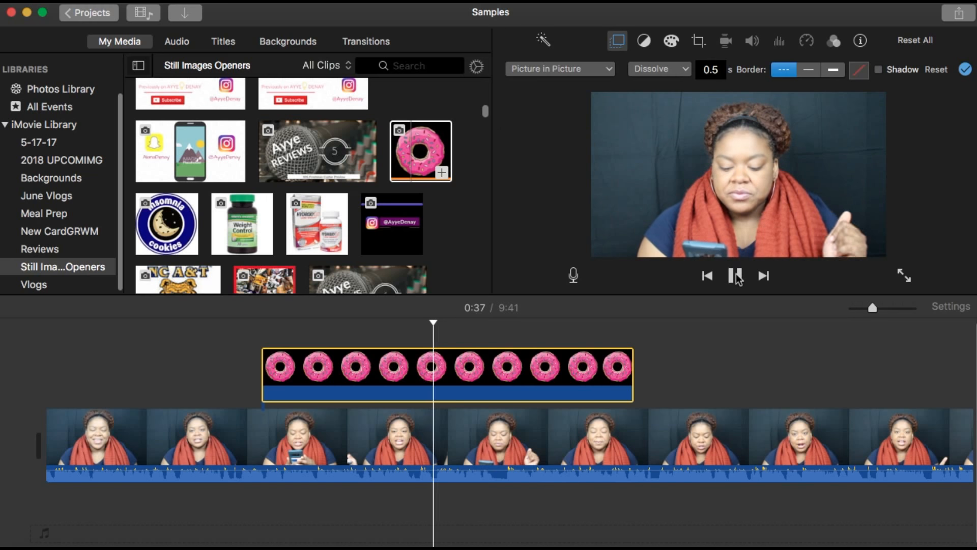
click(736, 277)
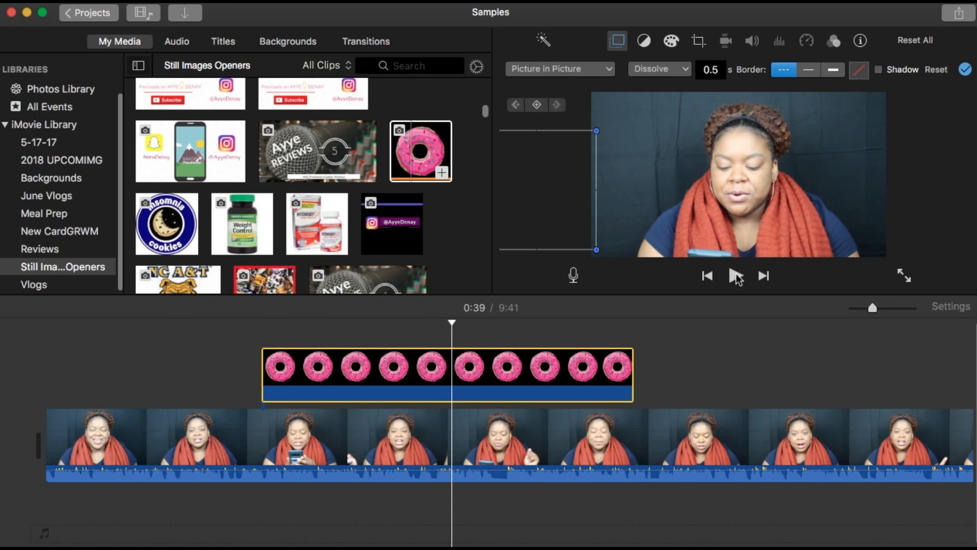
drag(586, 208, 839, 217)
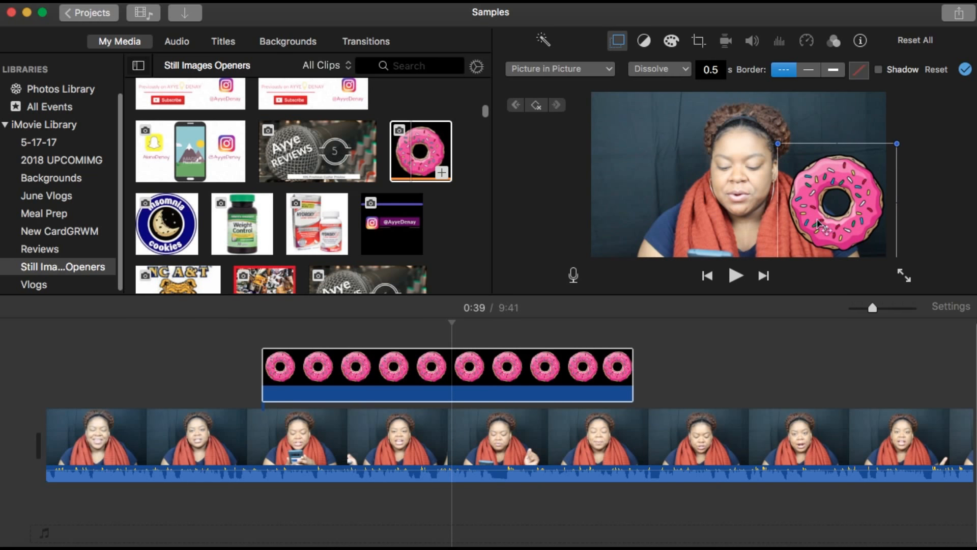
click(738, 278)
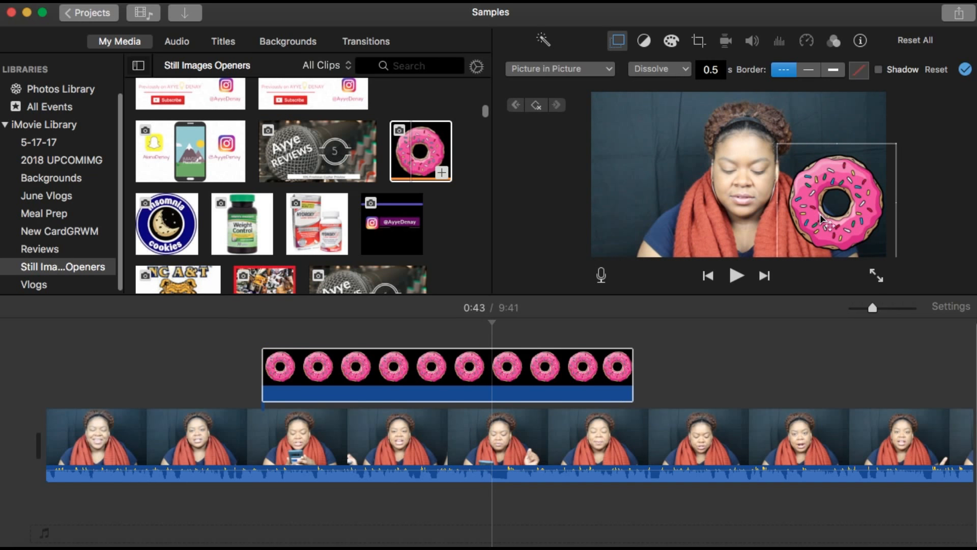
Move the donut off the frame's right edge, preview the motion, and apply the overlay settings
drag(827, 214, 913, 152)
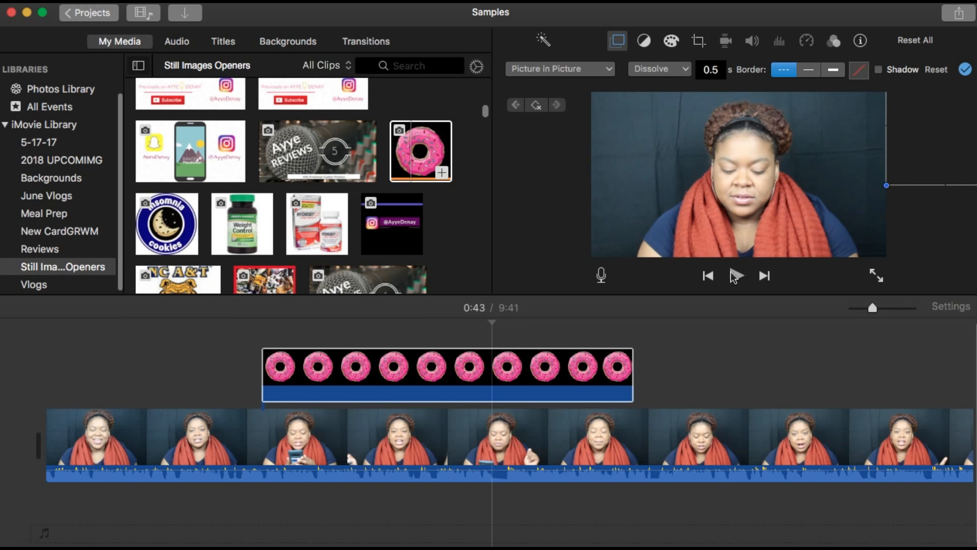
click(735, 275)
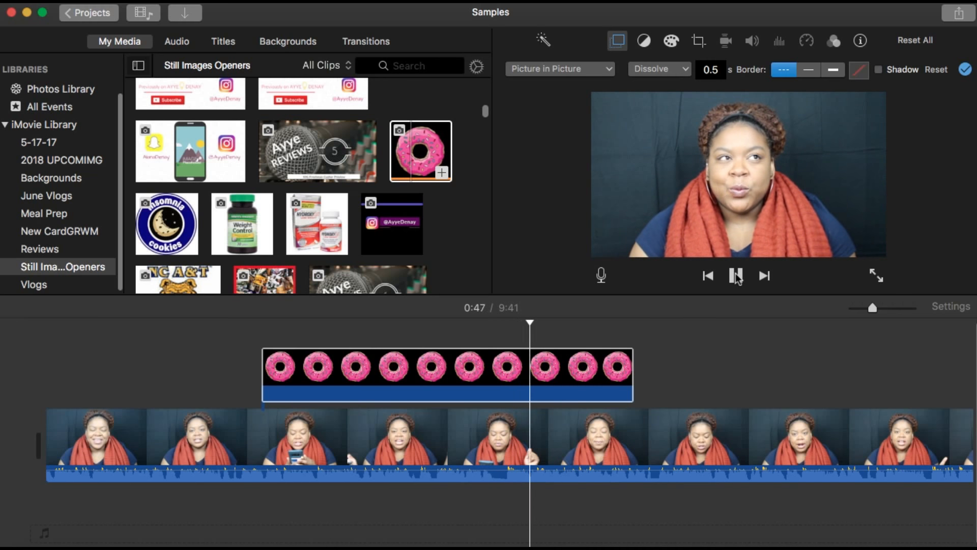
click(736, 277)
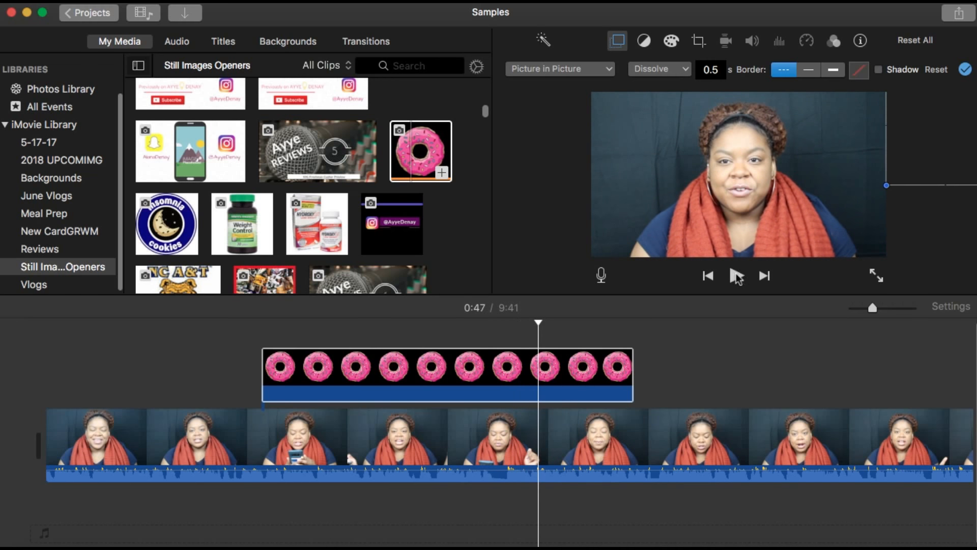
click(964, 70)
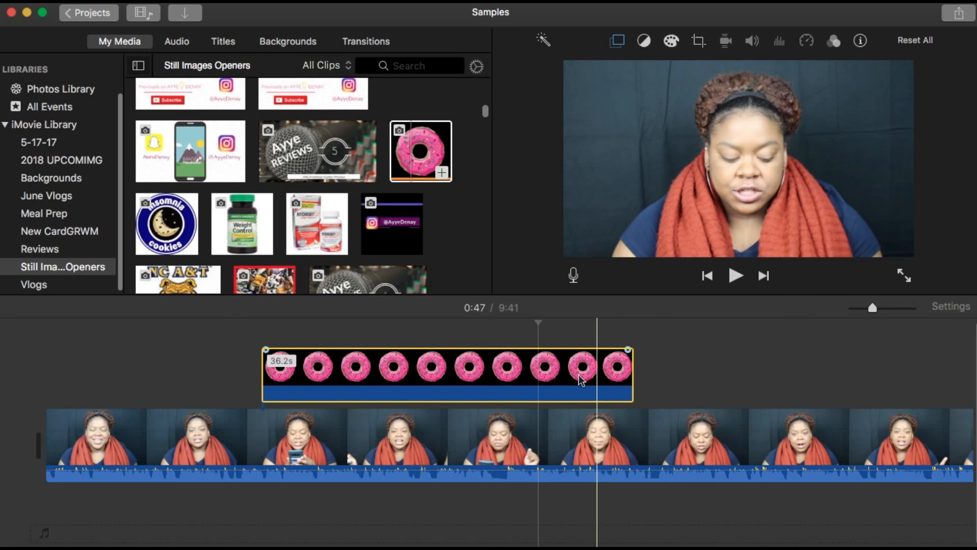
right_click(539, 378)
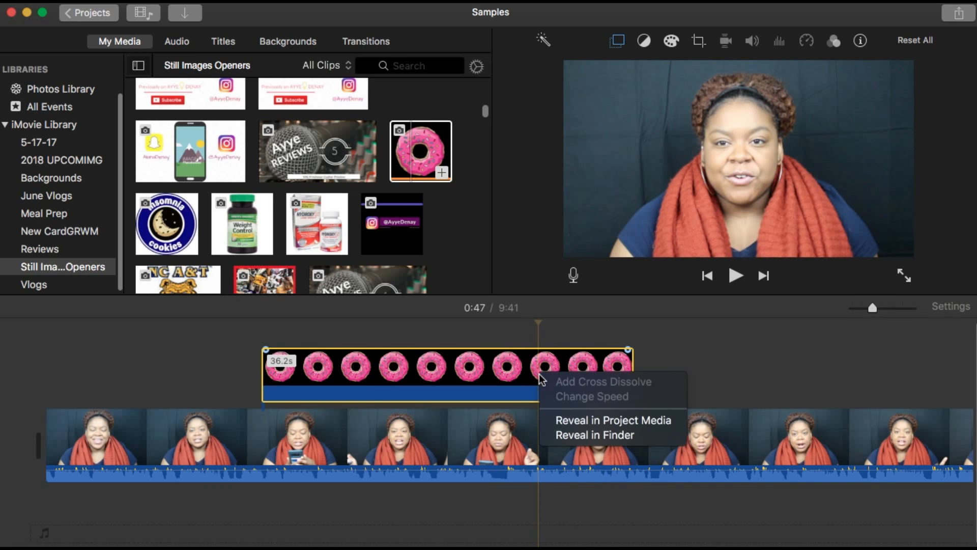
click(539, 373)
right_click(539, 362)
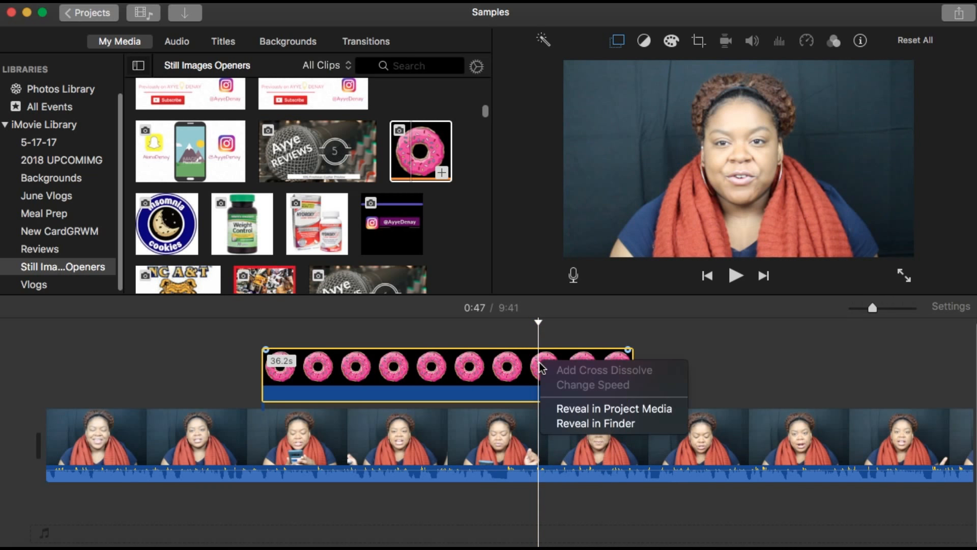
click(540, 362)
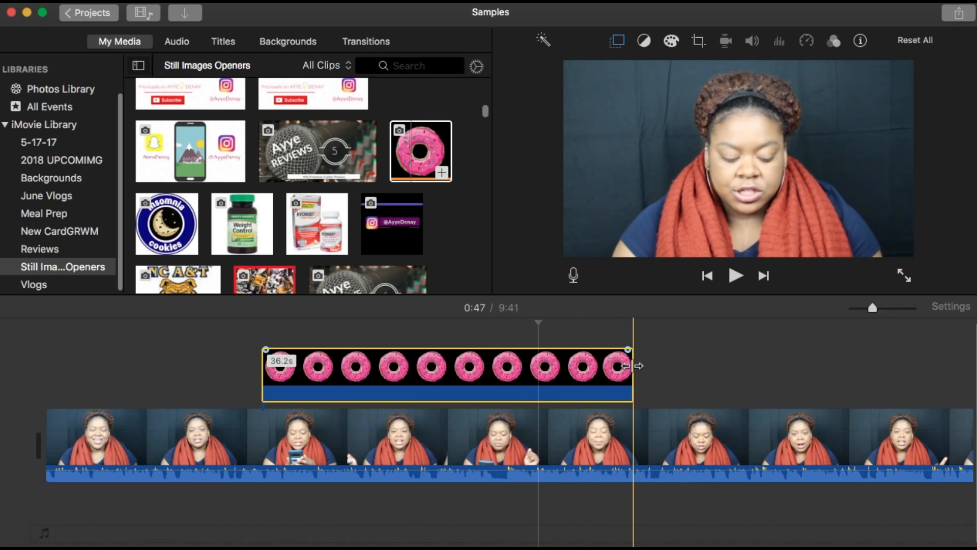
Trim the donut clip's end back to the playhead and preview the result from the clip's start
drag(631, 366, 538, 365)
click(246, 365)
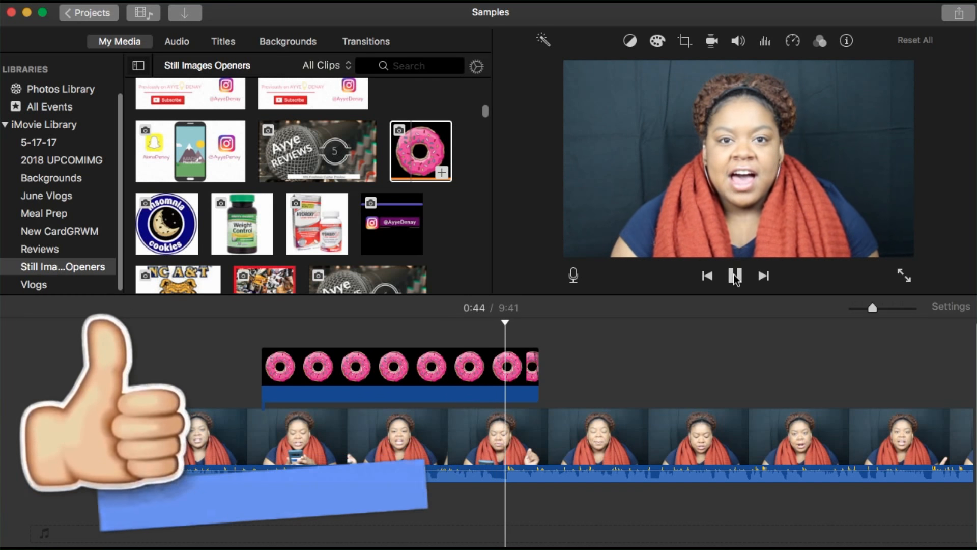
click(734, 276)
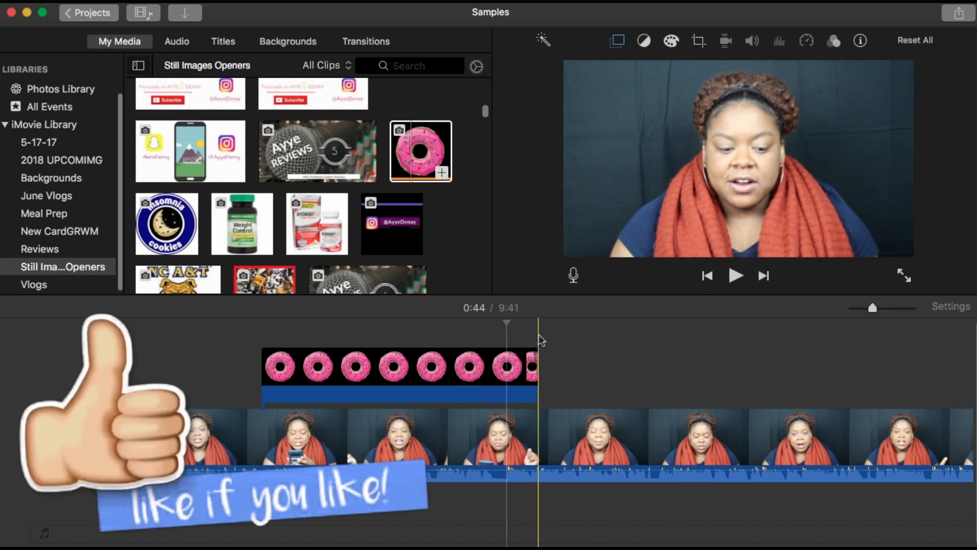